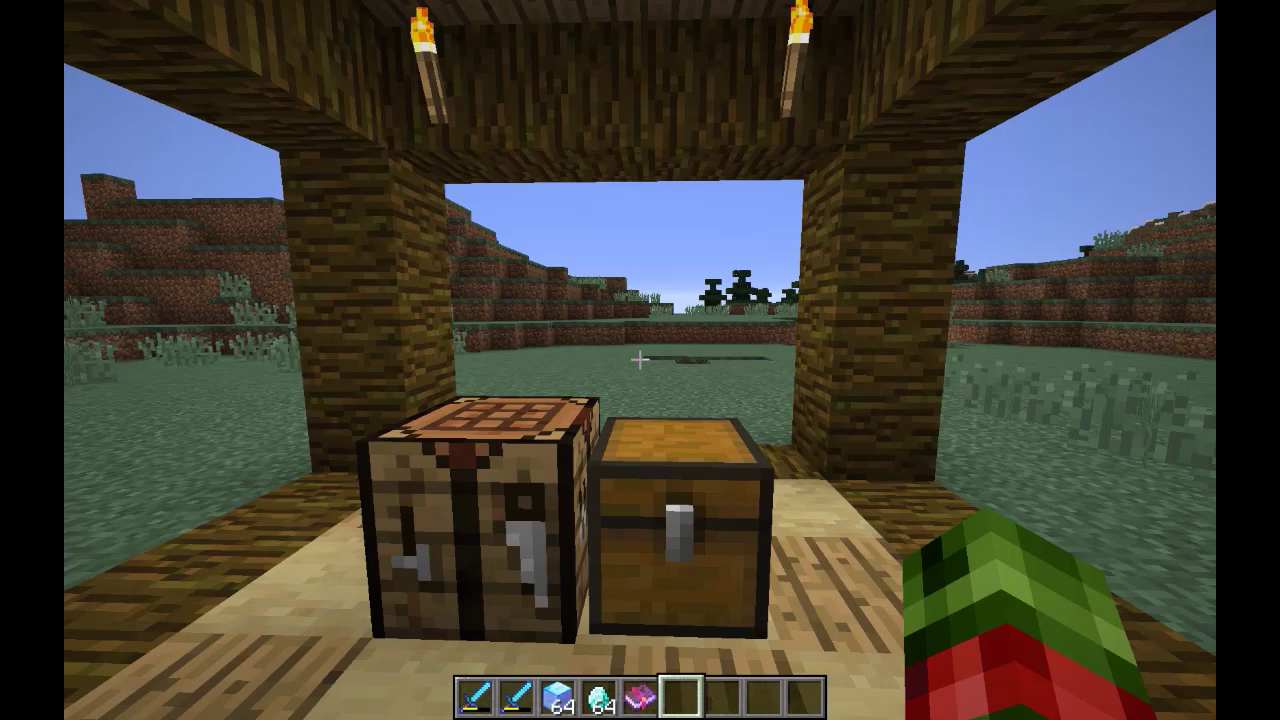
Step: Review the saved recipes with /recipes, then switch to the creative inventory
{"action": "key", "text": "slash"}
{"action": "type", "text": "recipe"}
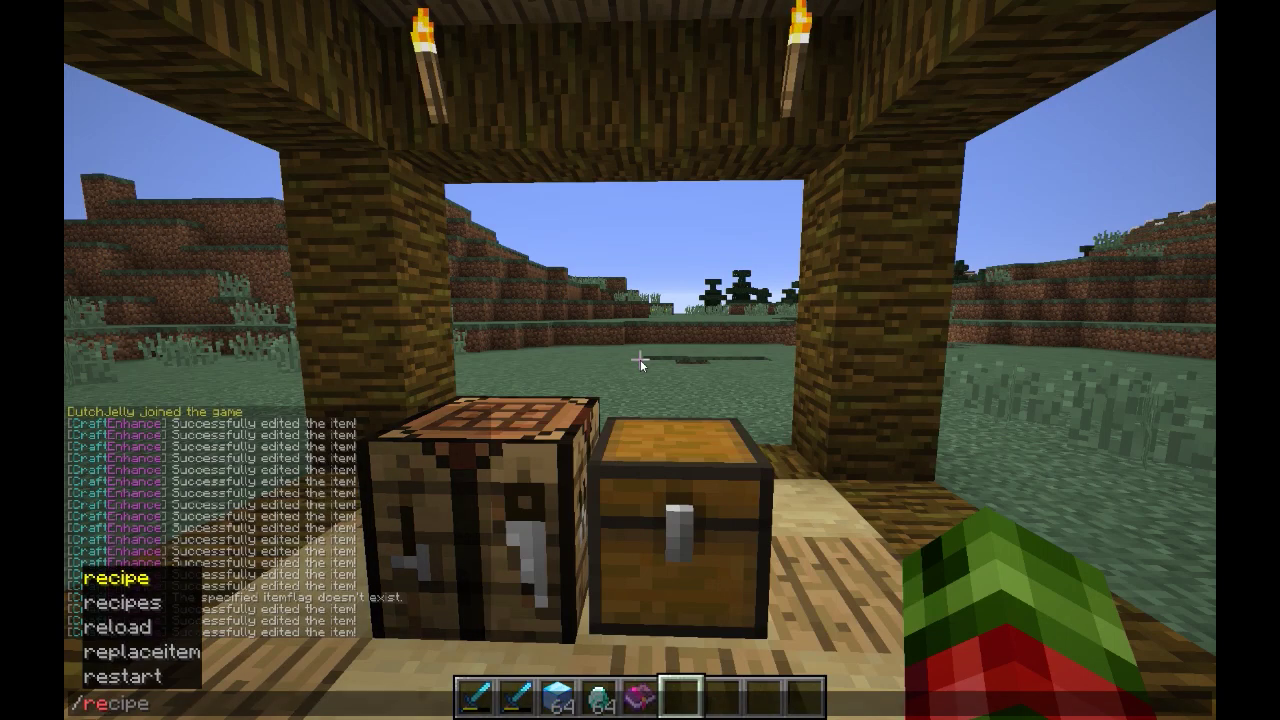
{"action": "type", "text": "s"}
{"action": "key", "text": "Return"}
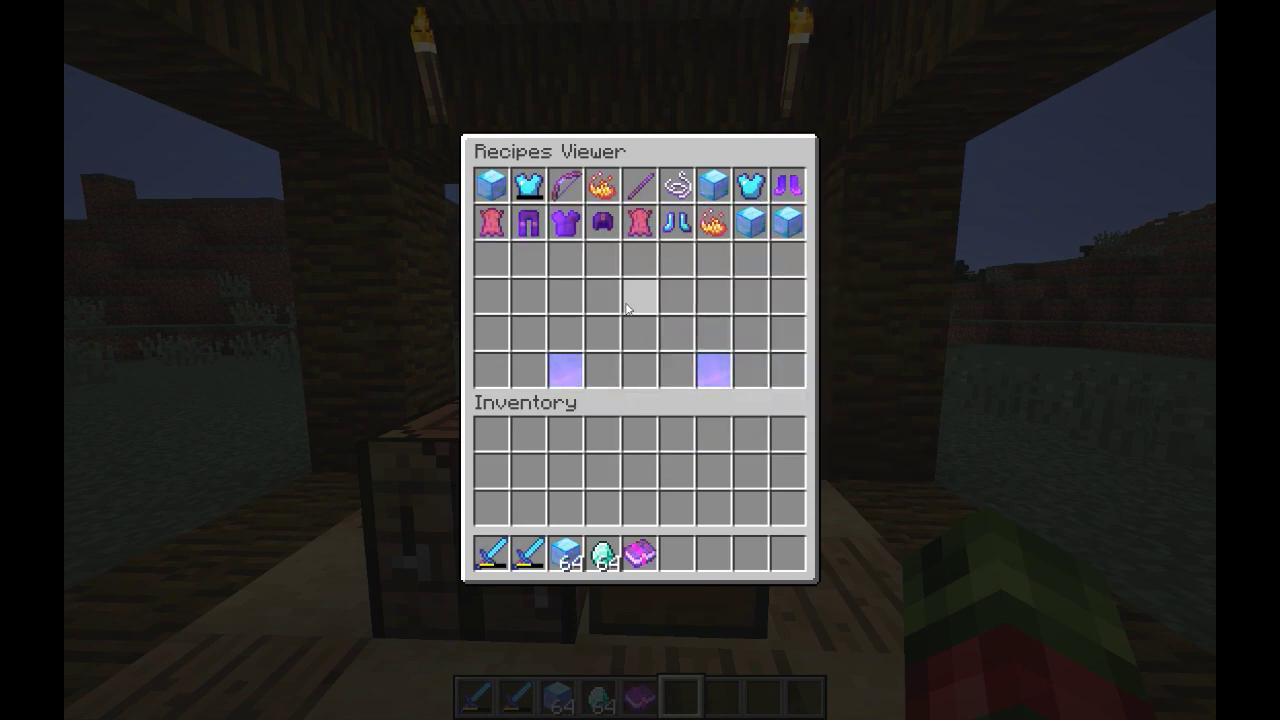
{"action": "key", "text": "Escape"}
{"action": "key", "text": "e"}
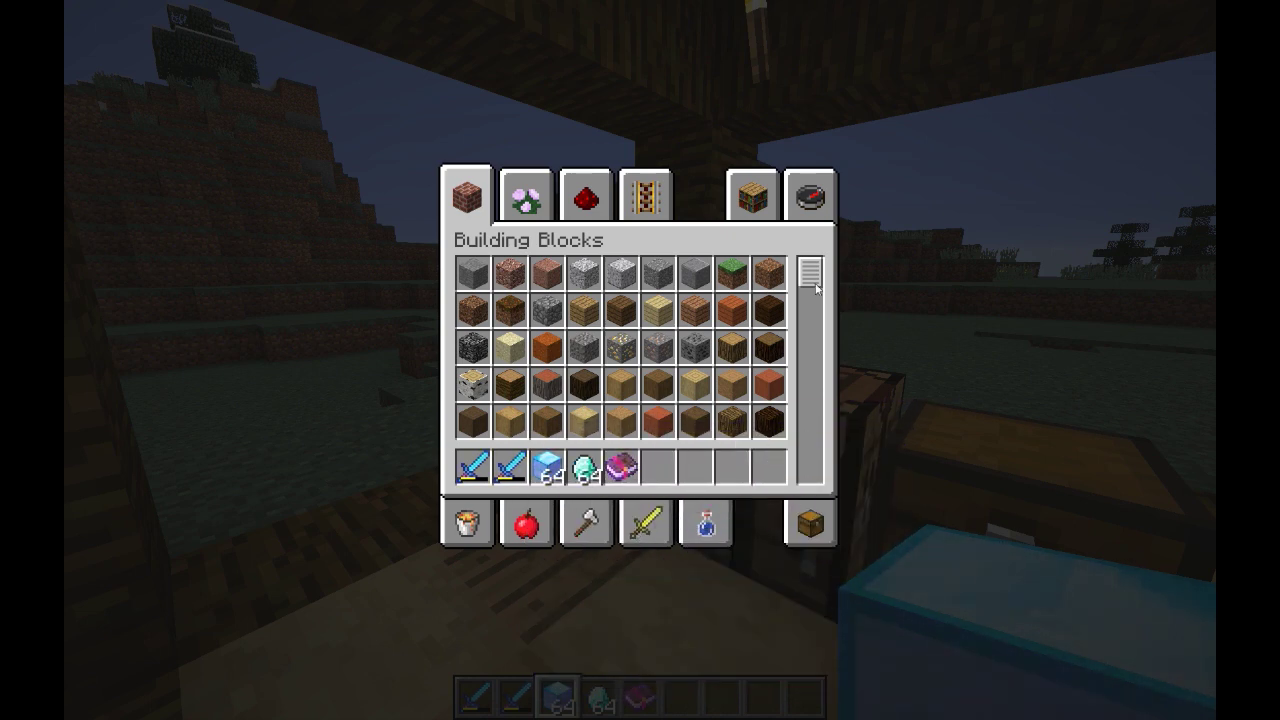
Step: Search items for 'sti' and place a stick in an empty hotbar slot
{"action": "left_click", "coordinate": [822, 190]}
{"action": "type", "text": "sti"}
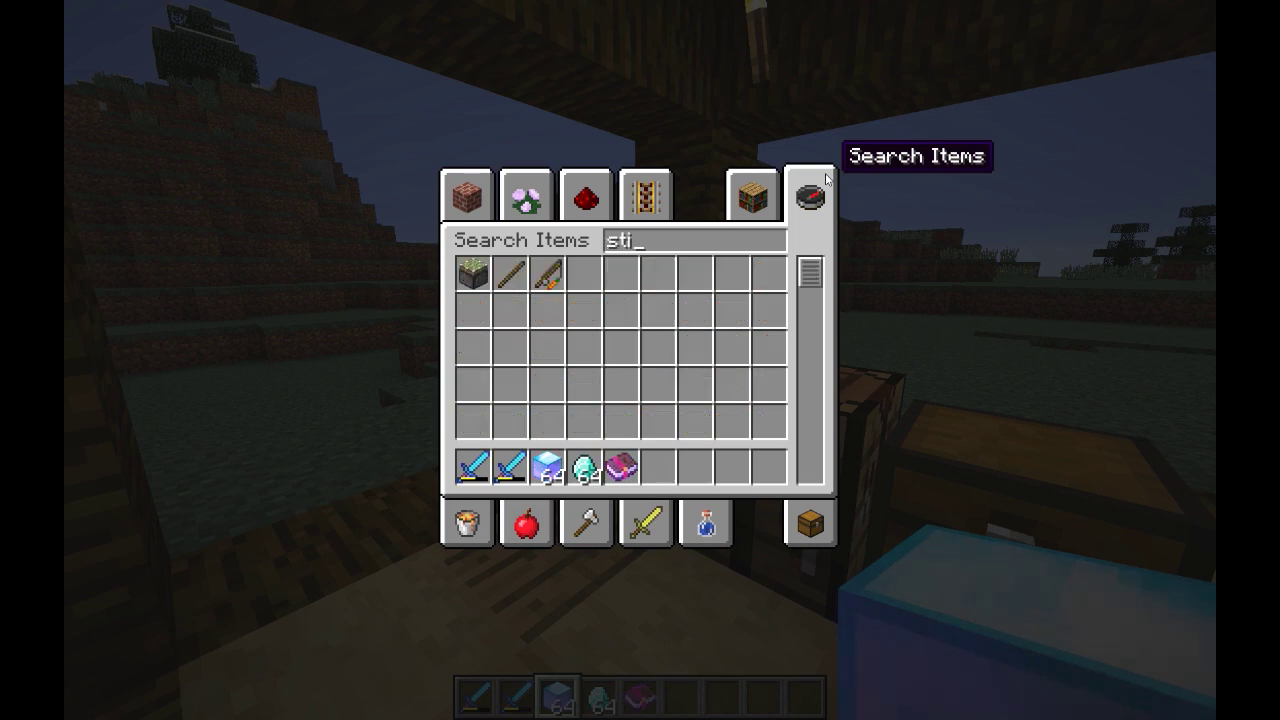
{"action": "left_click", "coordinate": [510, 273]}
{"action": "left_click", "coordinate": [657, 467]}
{"action": "left_click", "coordinate": [467, 194]}
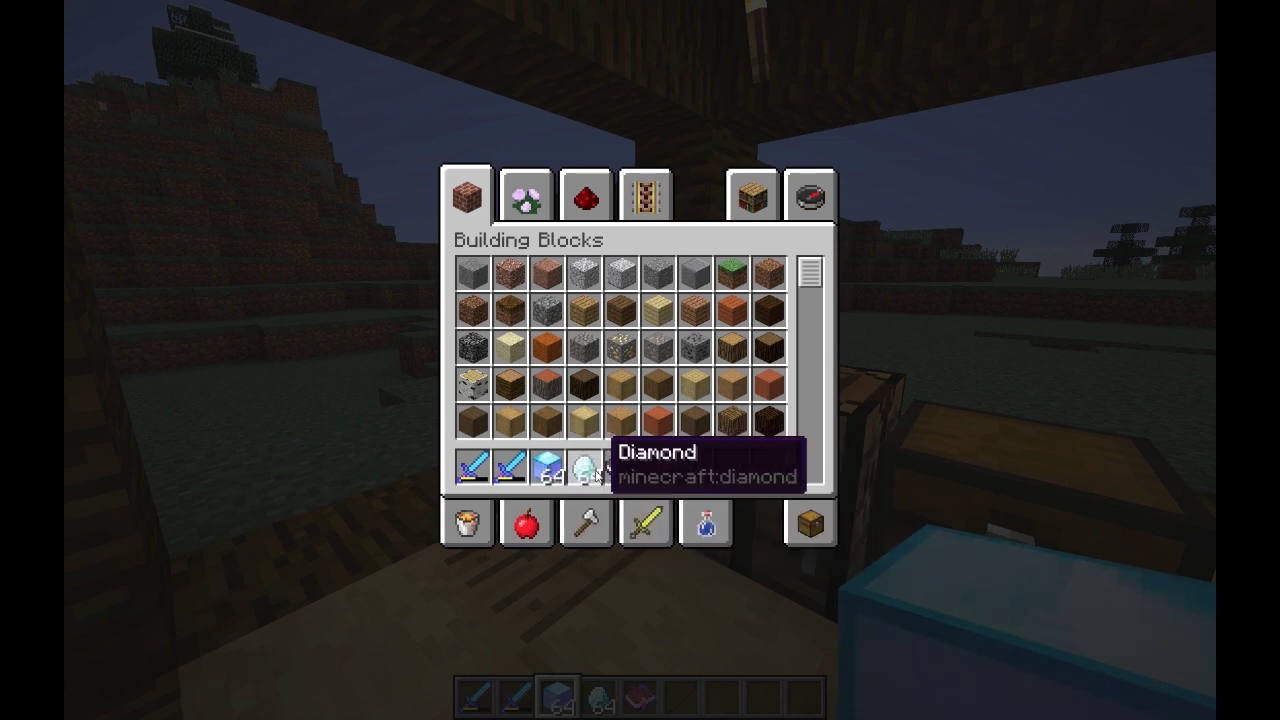
{"action": "key", "text": "e"}
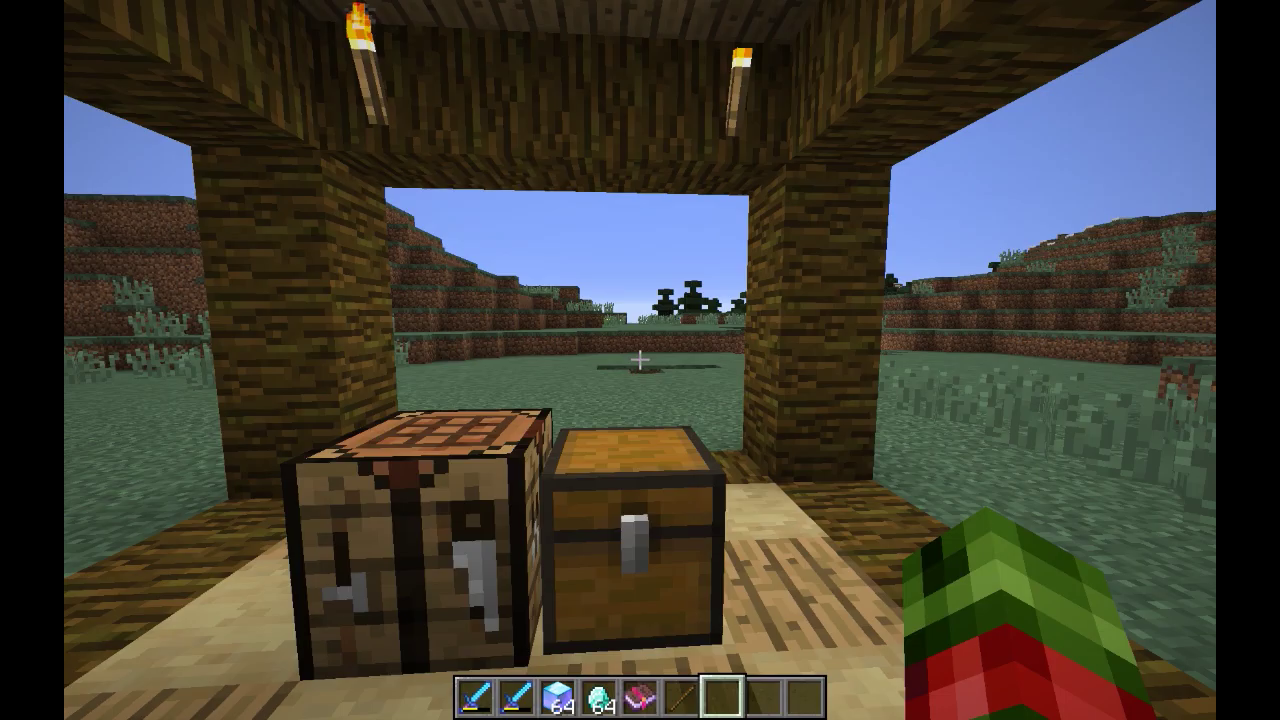
{"action": "key", "text": "e"}
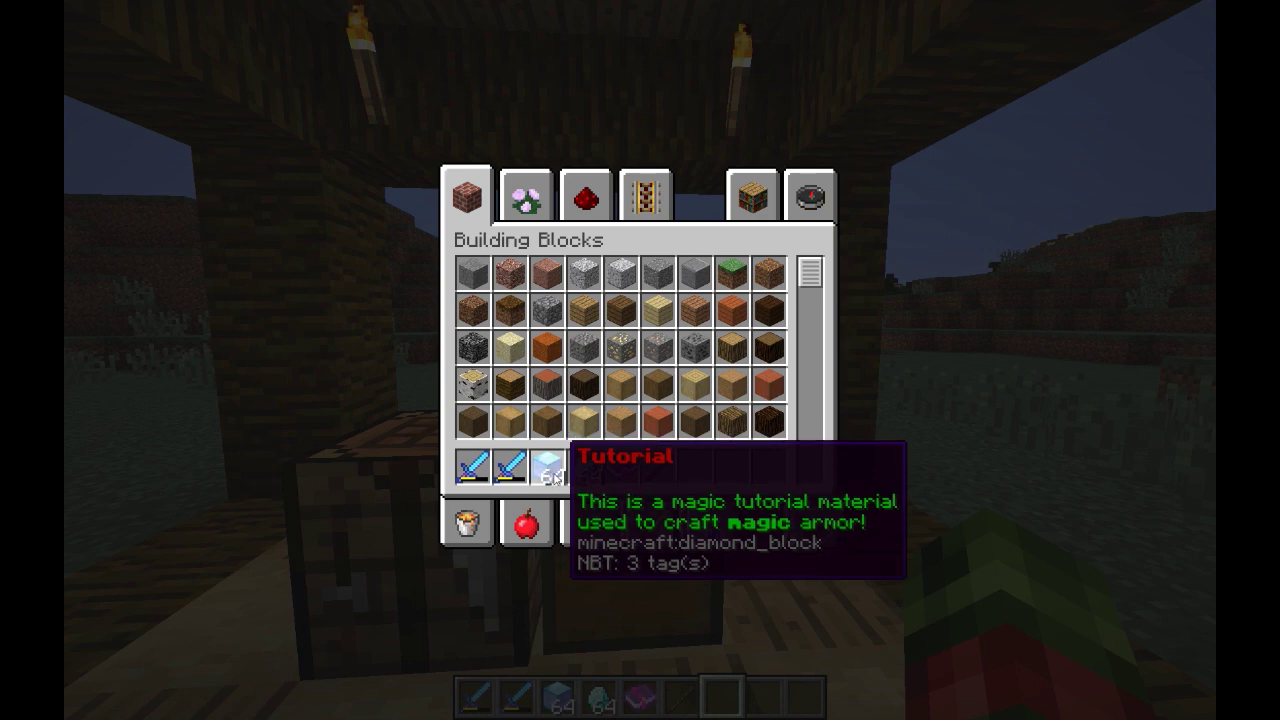
Step: Create a new CraftEnhance recipe named tutorialBlock with /ceh createrecipe
{"action": "type", "text": "reaterecipe"}
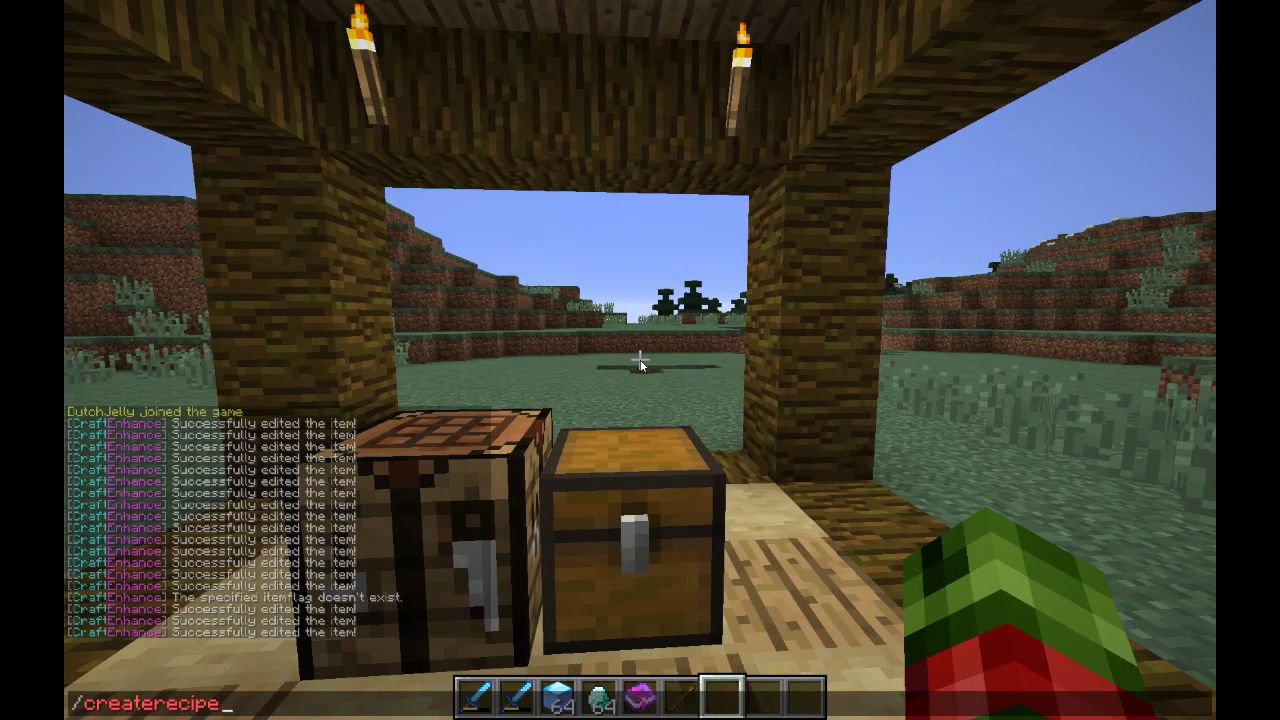
{"action": "type", "text": "ceh orq"}
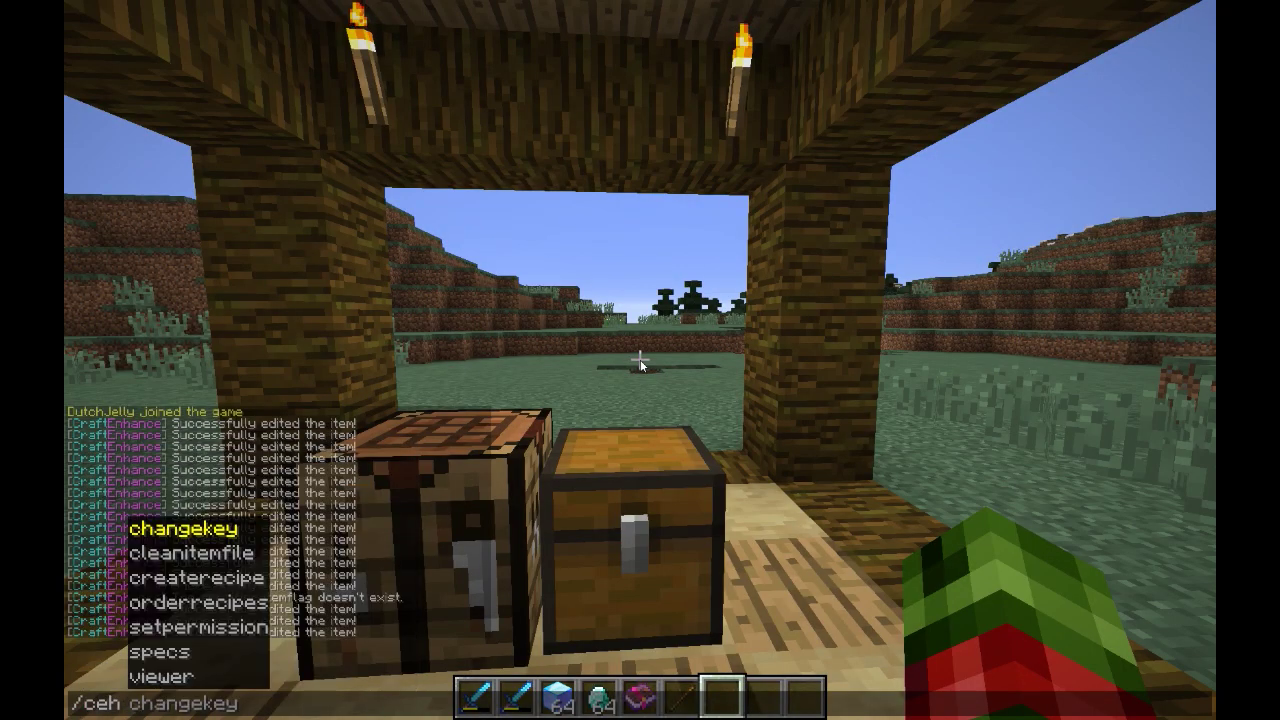
{"action": "key", "text": "Tab"}
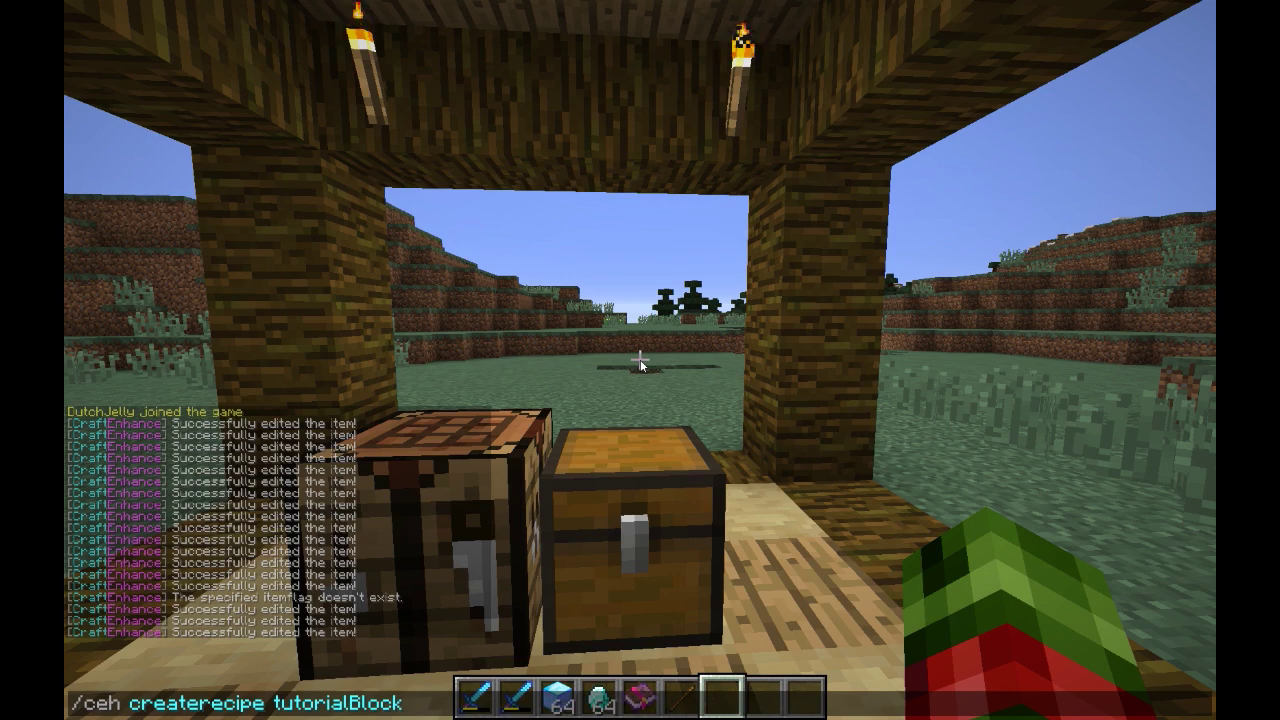
{"action": "key", "text": "Return"}
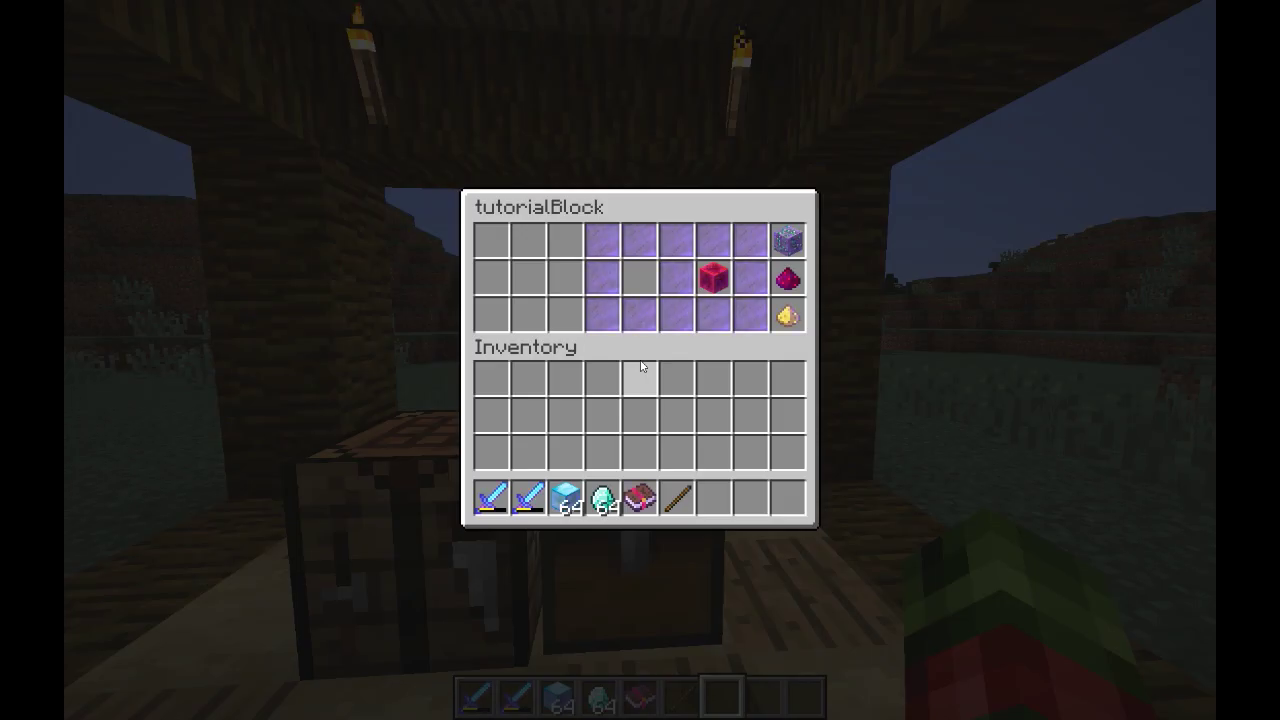
Step: Ring the book with eight diamonds, set 2 Tutorial blocks as the result, and save
{"action": "left_click", "coordinate": [600, 495]}
{"action": "mouse_move", "coordinate": [501, 243]}
{"action": "left_mouse_down"}
{"action": "mouse_move", "coordinate": [491, 280]}
{"action": "mouse_move", "coordinate": [528, 314]}
{"action": "mouse_move", "coordinate": [571, 263]}
{"action": "mouse_move", "coordinate": [556, 258]}
{"action": "left_mouse_up"}
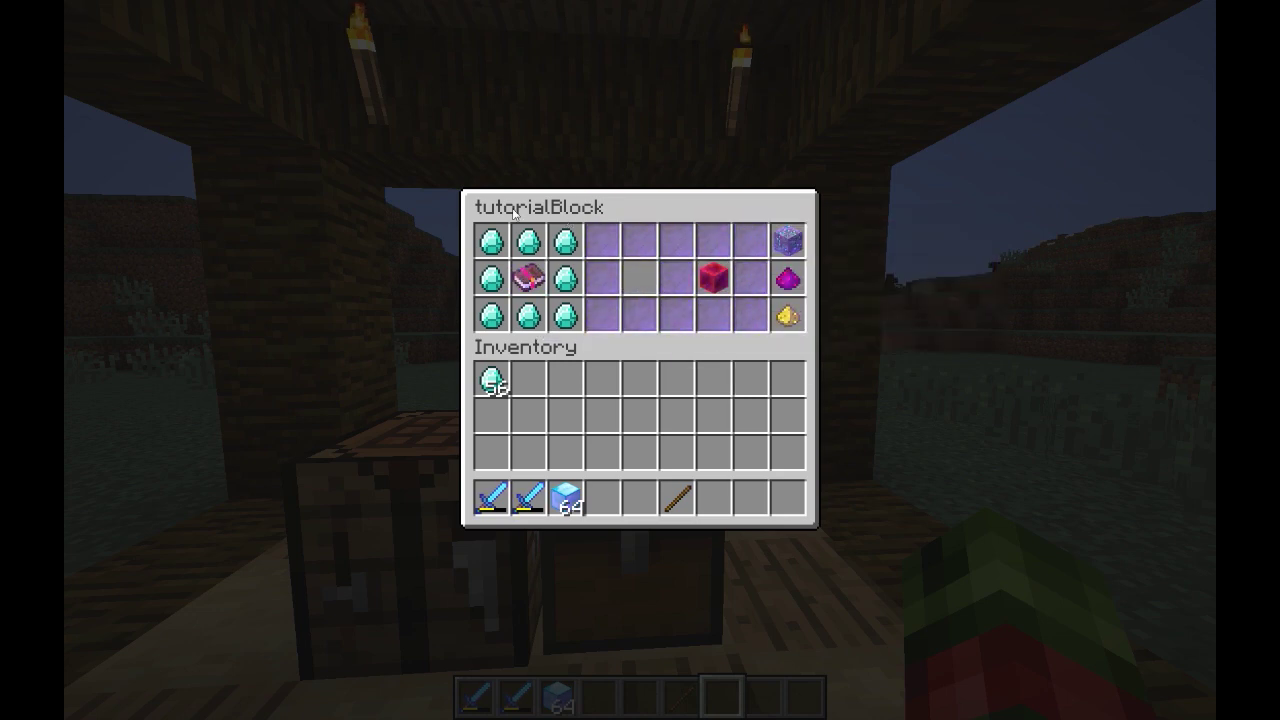
{"action": "left_click", "coordinate": [565, 497], "text": "shift"}
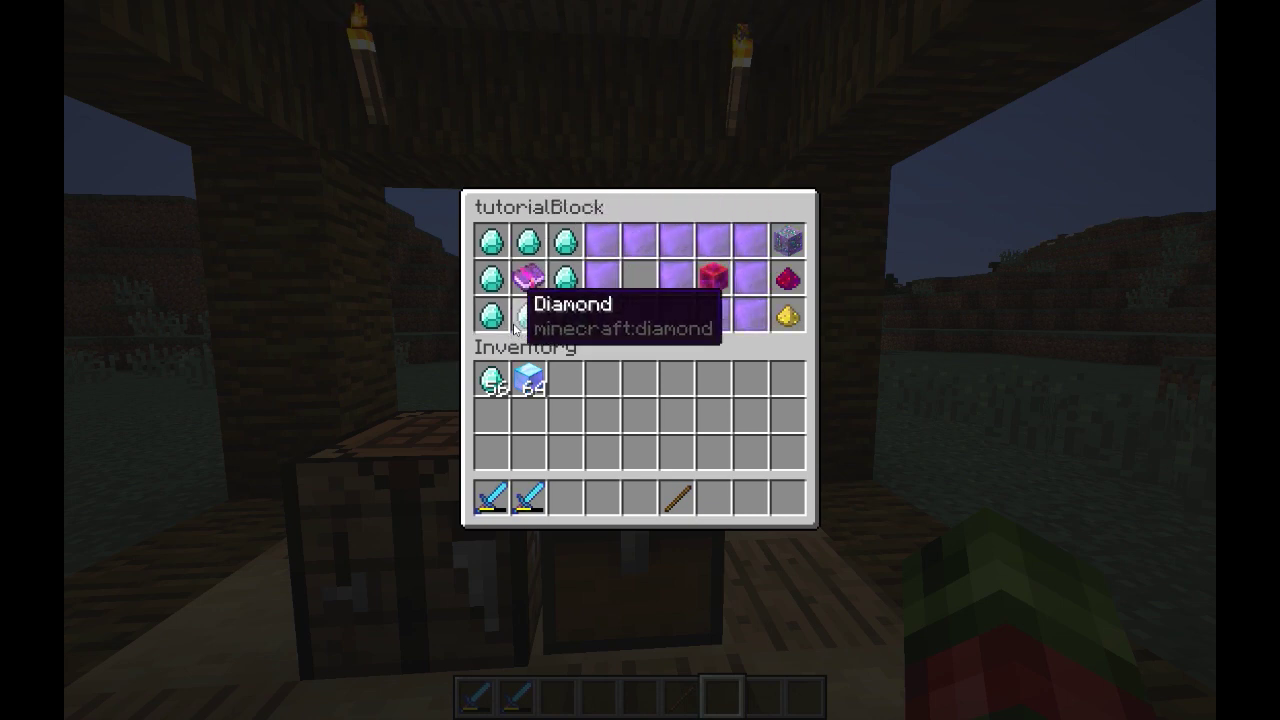
{"action": "left_click", "coordinate": [533, 368]}
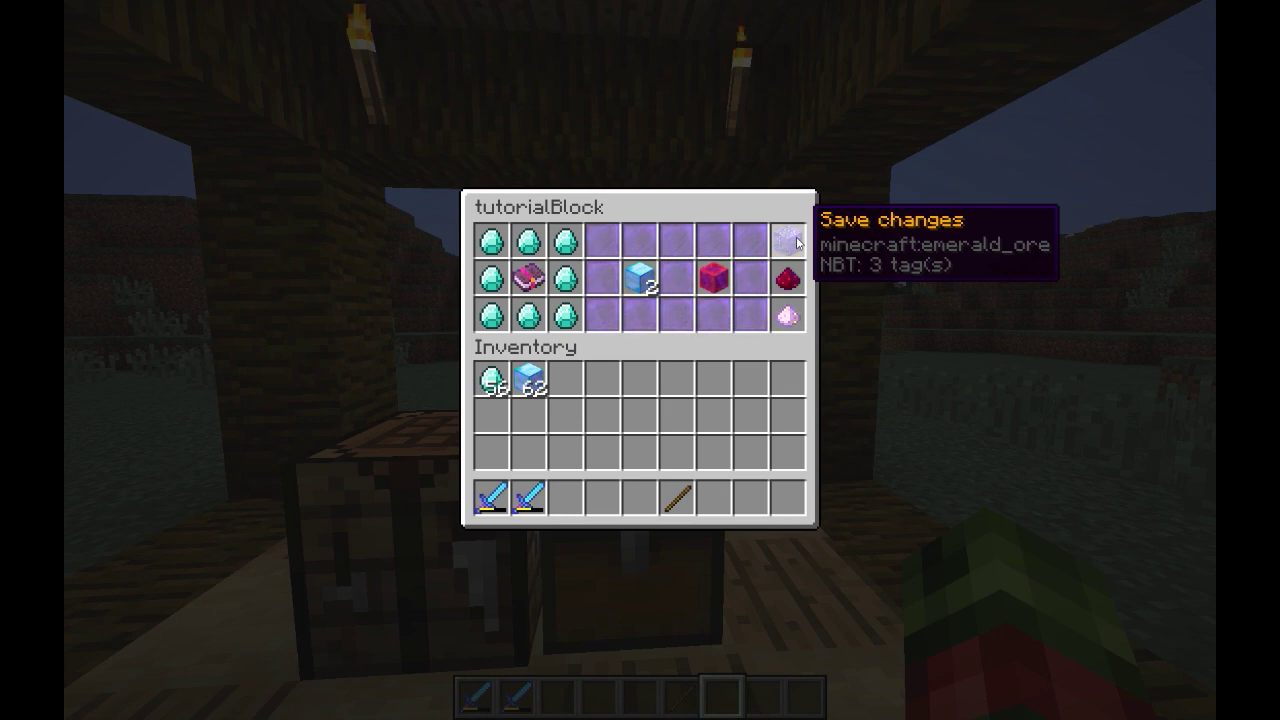
{"action": "left_click", "coordinate": [797, 242]}
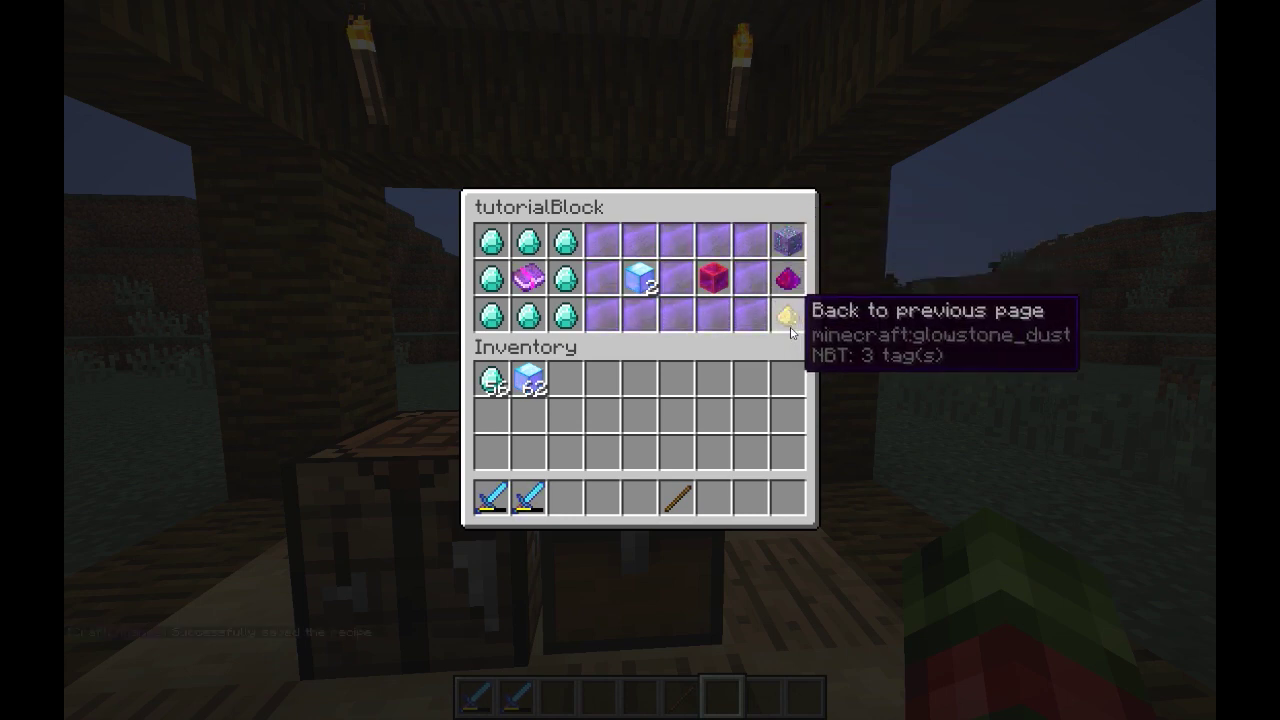
{"action": "left_click", "coordinate": [528, 378]}
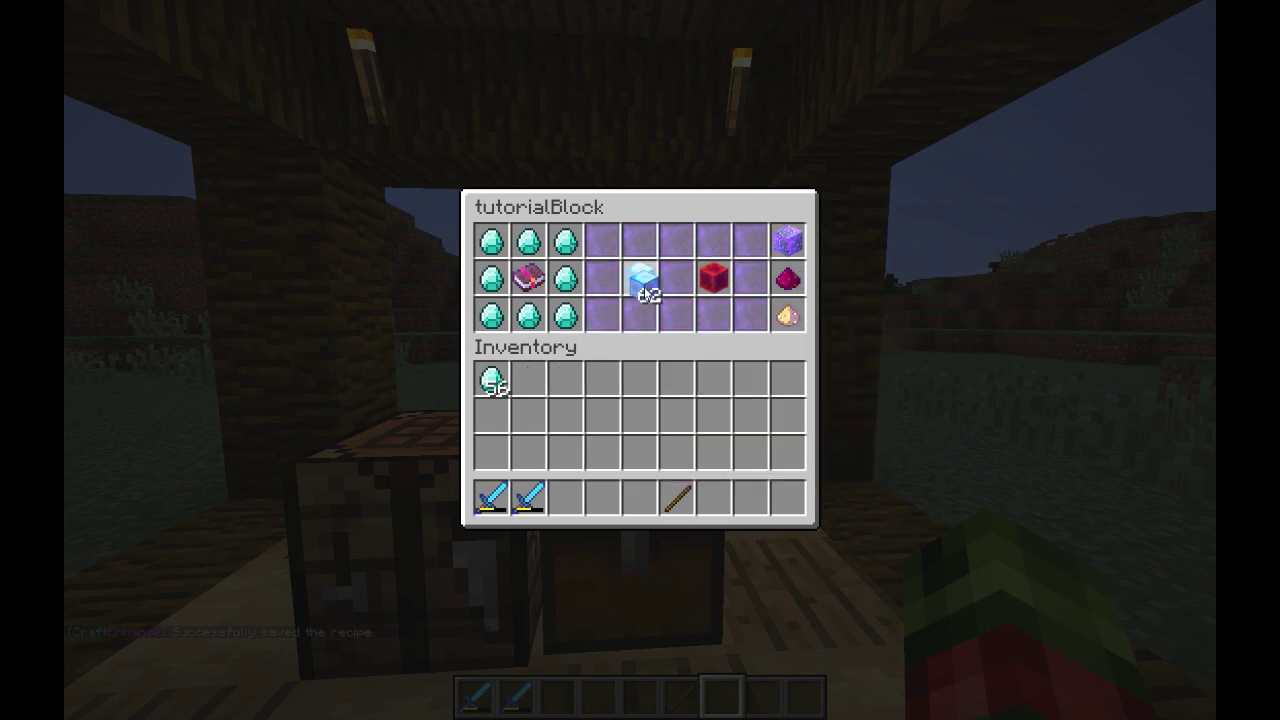
{"action": "left_click", "coordinate": [642, 283]}
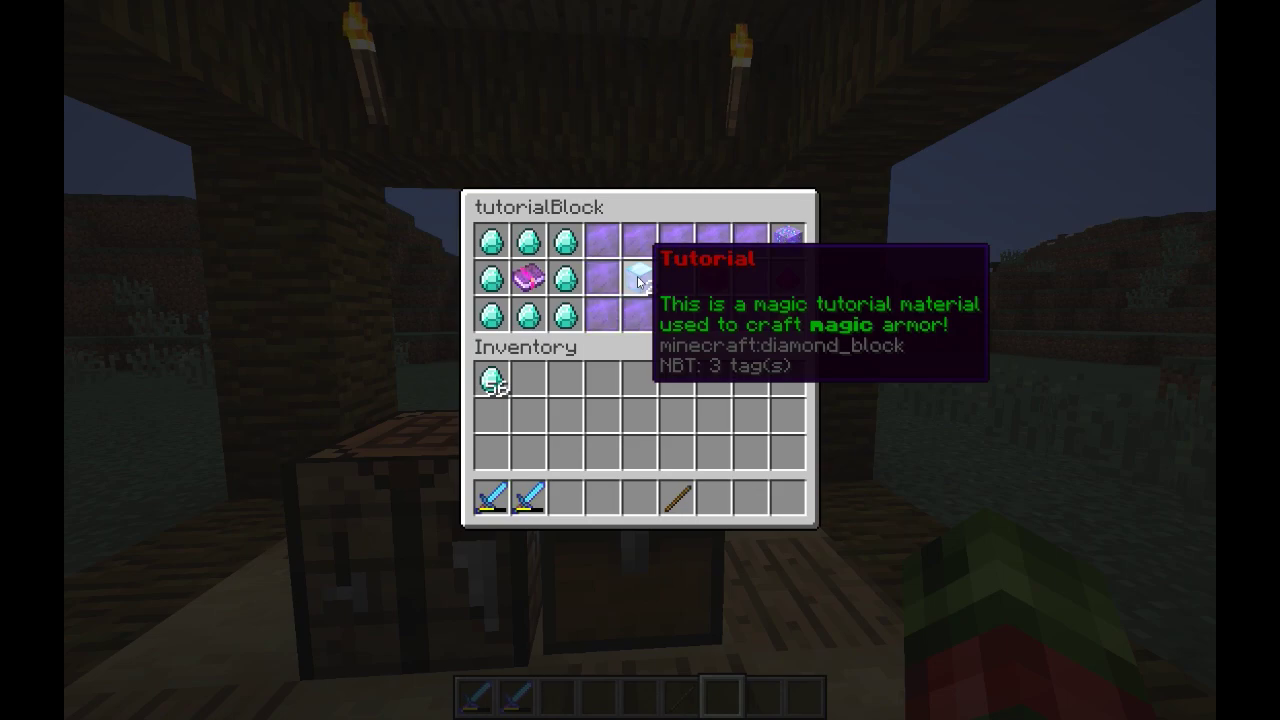
Step: Confirm the 2-block Tutorial recipe appears in /recipes, then return to the creative inventory
{"action": "key", "text": "Escape"}
{"action": "type", "text": "/recipe"}
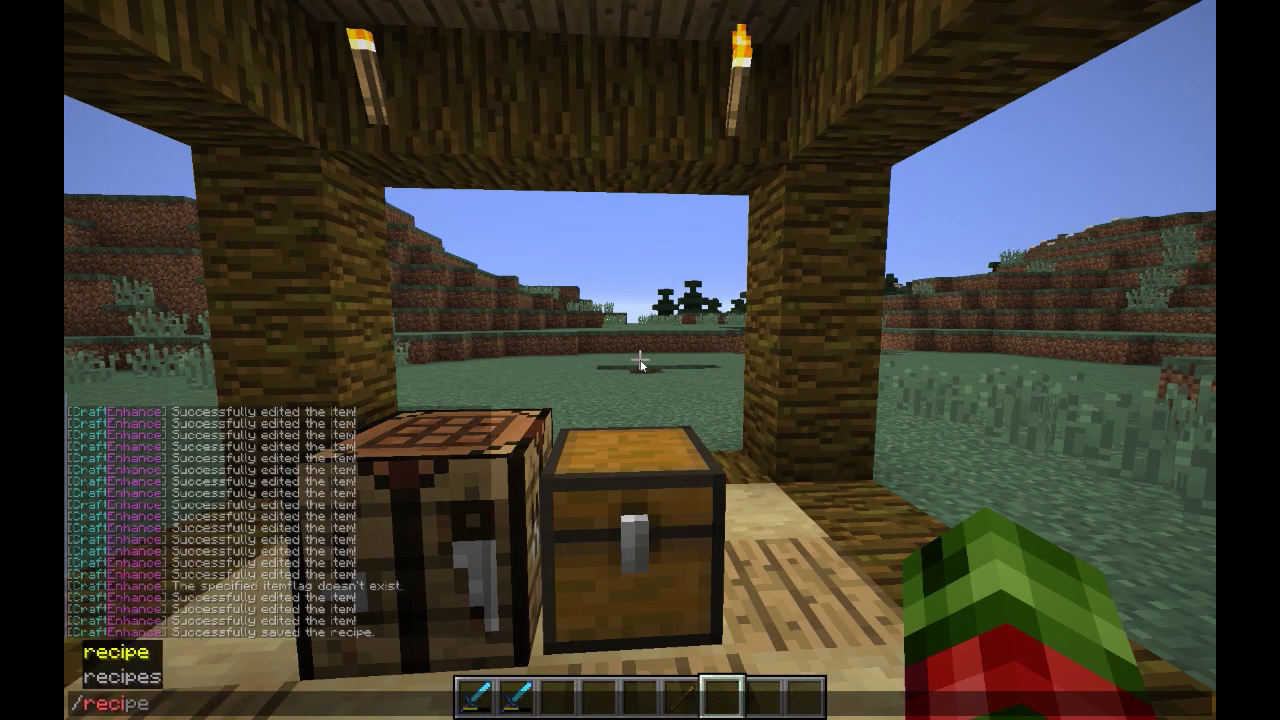
{"action": "type", "text": "s"}
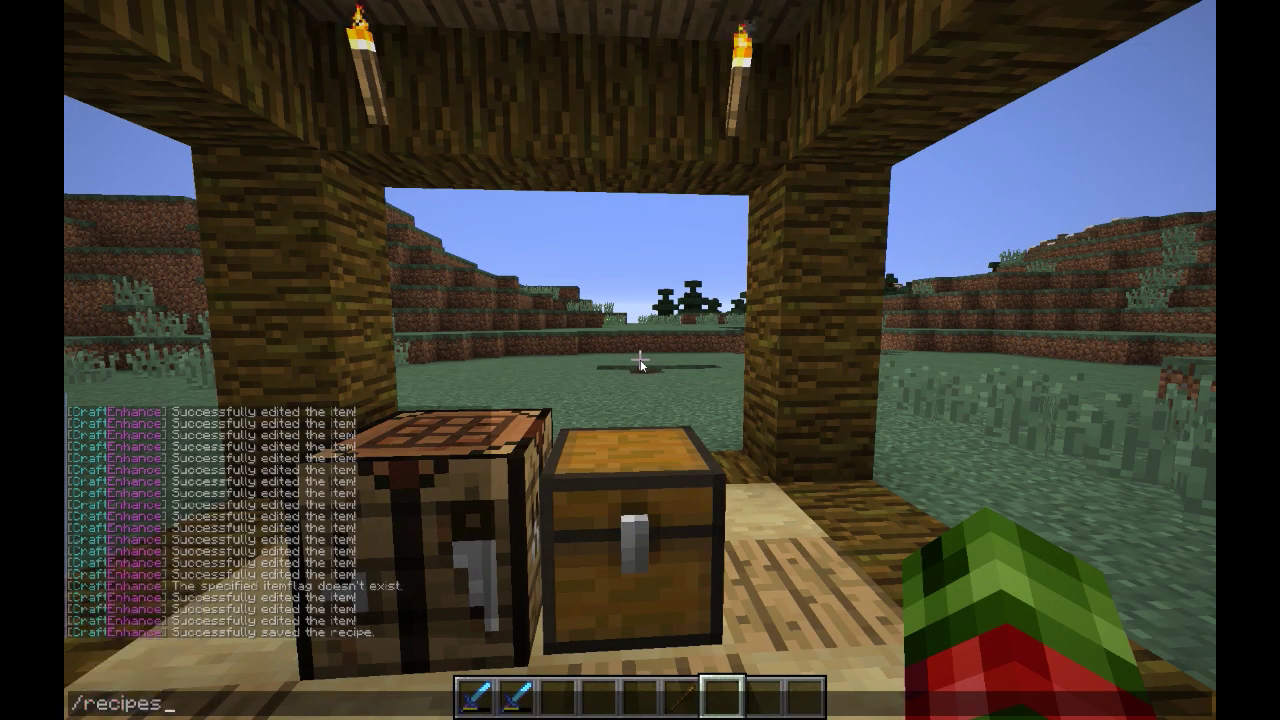
{"action": "key", "text": "Return"}
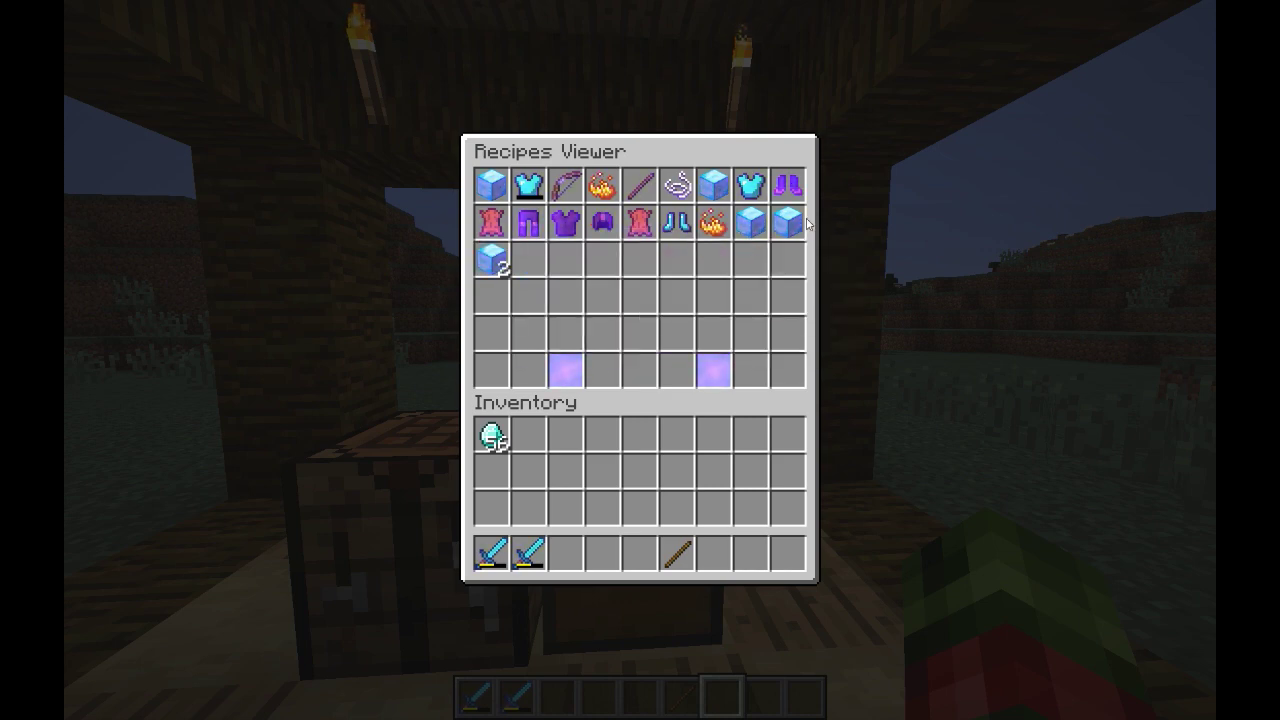
{"action": "key", "text": "Escape"}
{"action": "key", "text": "e"}
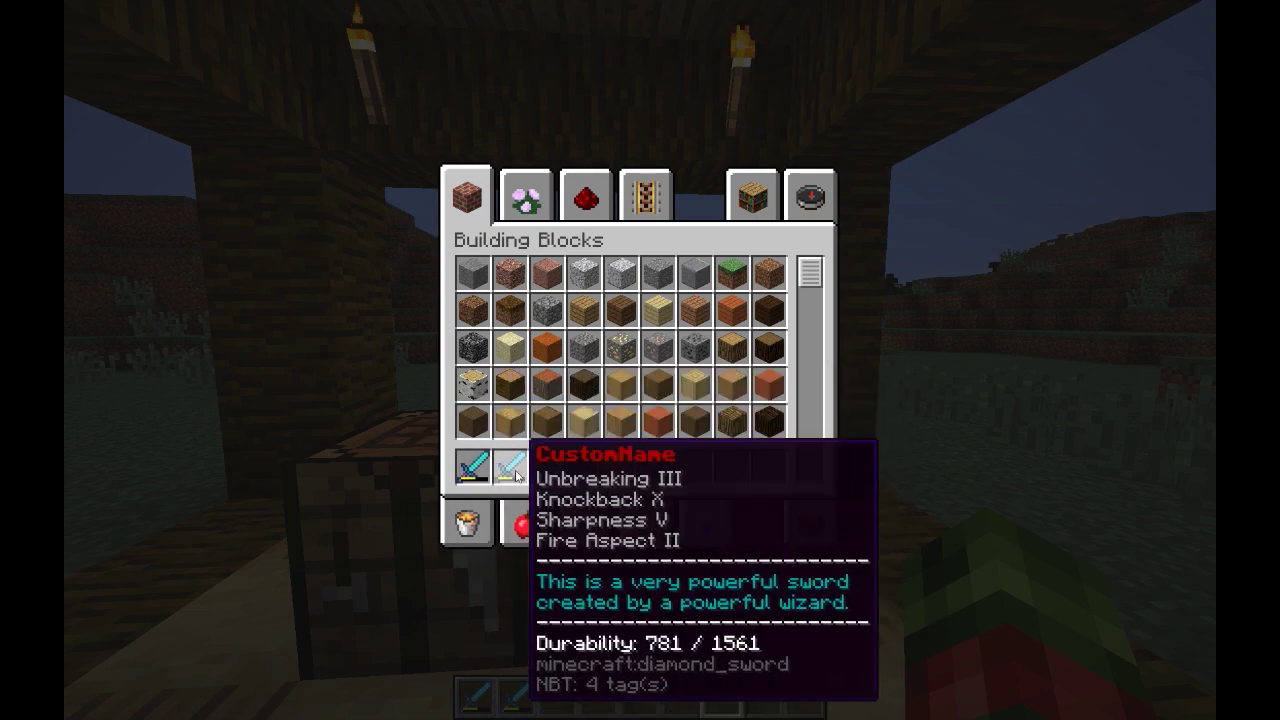
Step: Destroy the extra diamond sword and move the remaining sword to hotbar slot 1
{"action": "left_click", "coordinate": [488, 474]}
{"action": "left_click", "coordinate": [810, 522]}
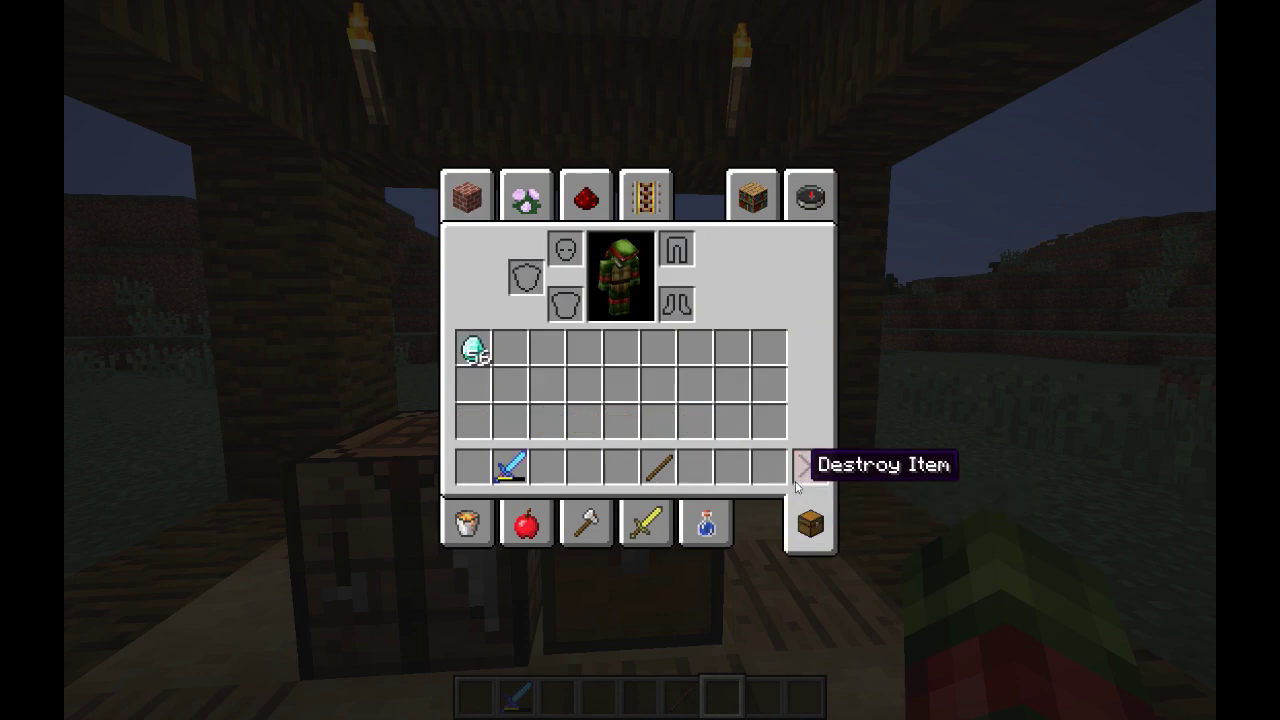
{"action": "left_click", "coordinate": [810, 466]}
{"action": "left_click", "coordinate": [510, 466]}
{"action": "left_click", "coordinate": [473, 466]}
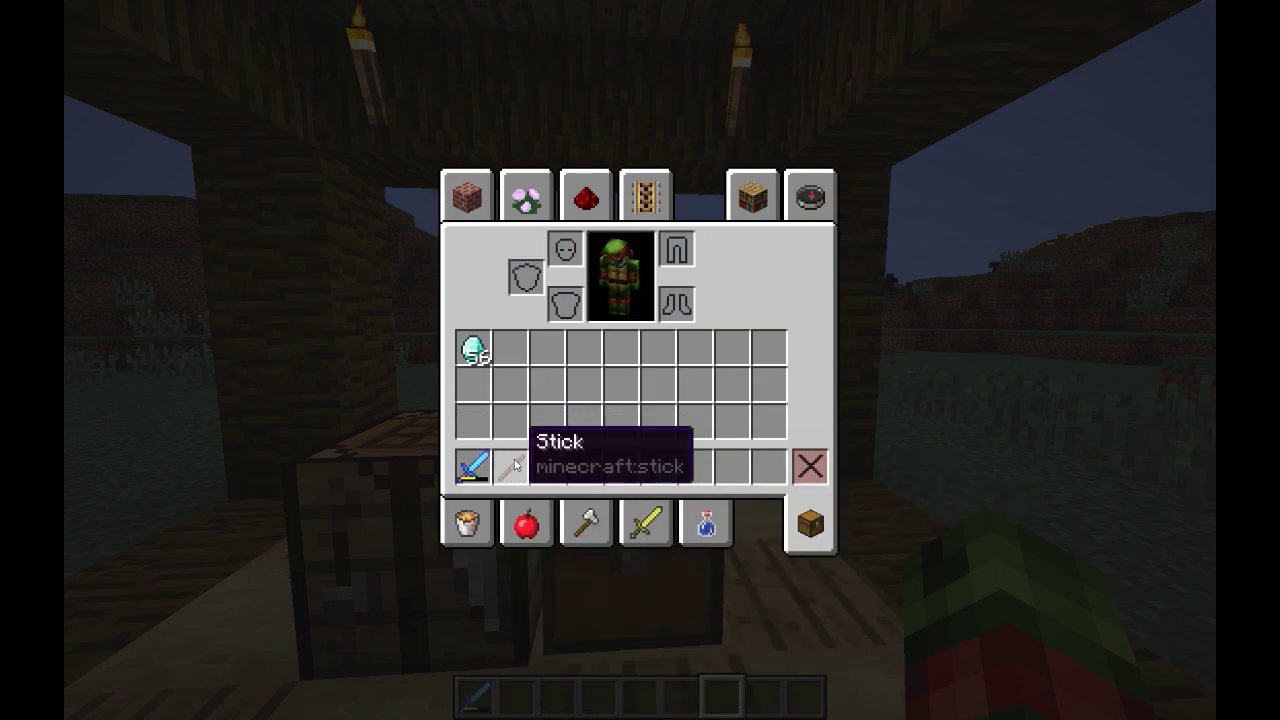
{"action": "key", "text": "e"}
{"action": "key", "text": "e"}
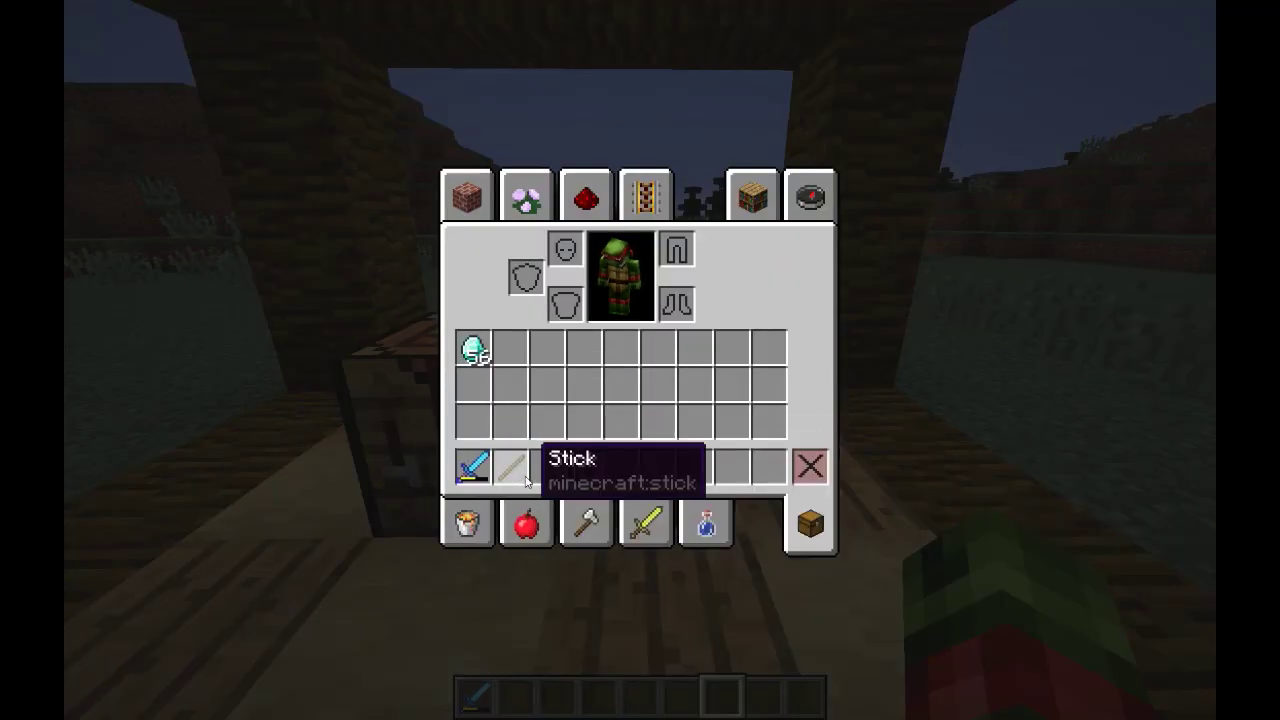
{"action": "key", "text": "e"}
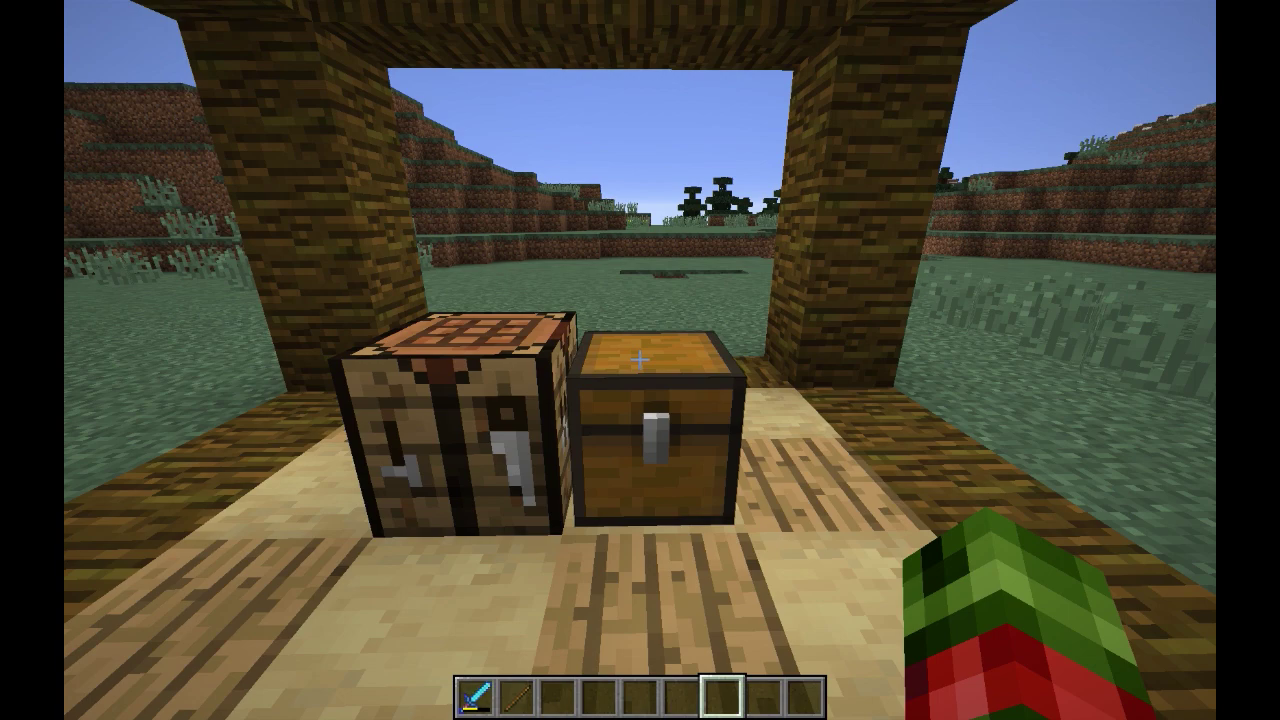
Step: Open the tutorialBlock recipe from the /recipes viewer
{"action": "key", "text": "slash"}
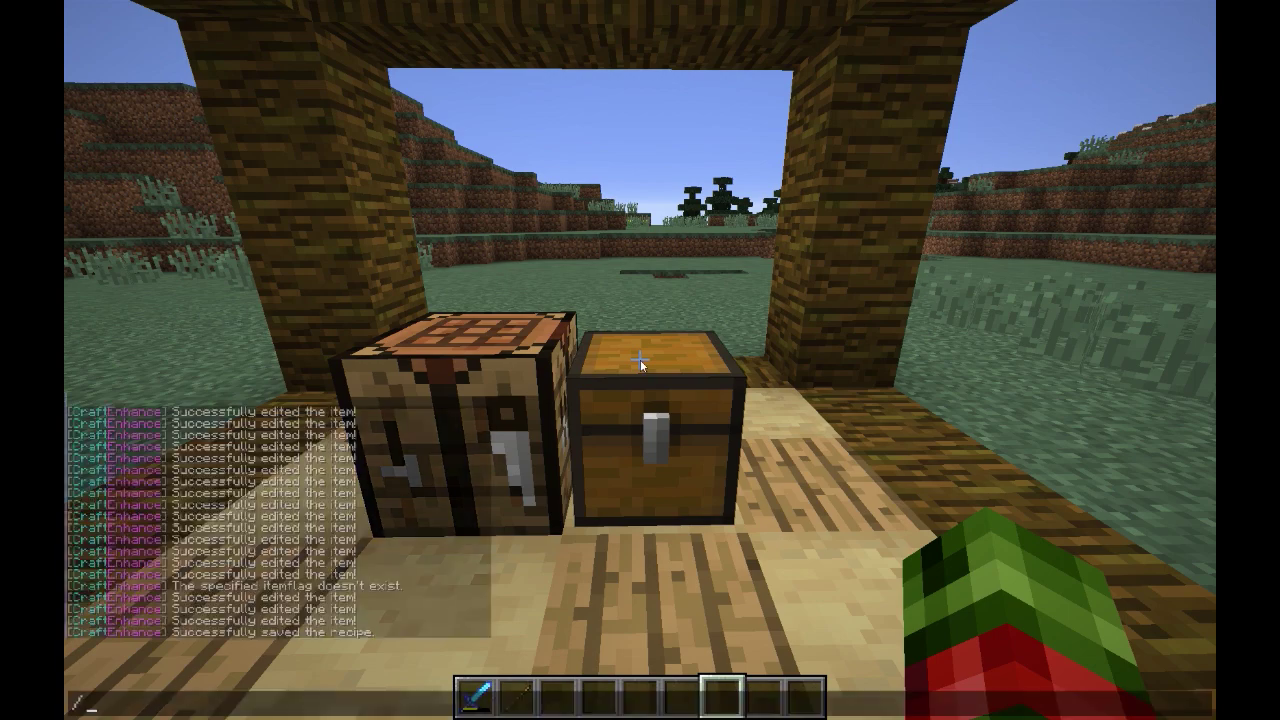
{"action": "type", "text": "recipes"}
{"action": "key", "text": "Return"}
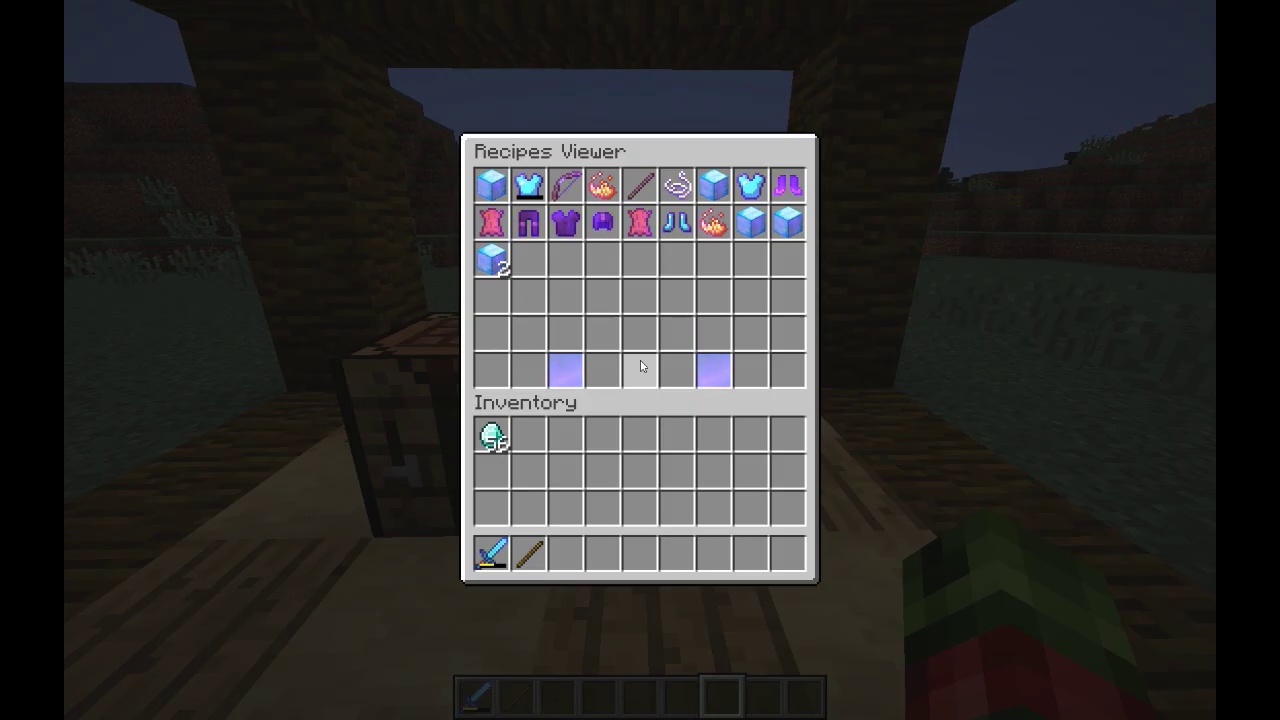
{"action": "left_click", "coordinate": [491, 258]}
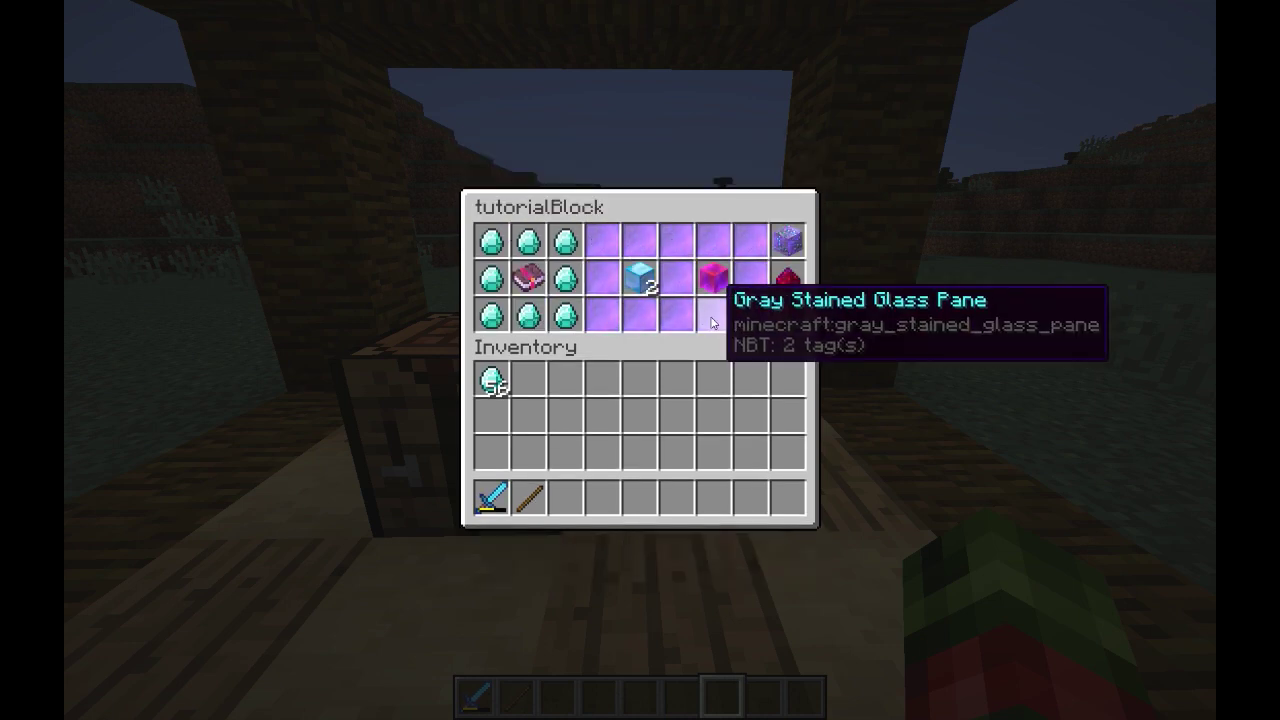
Step: Take a stack of 64 Tutorial blocks into the hotbar and close the recipe viewer
{"action": "middle_click", "coordinate": [645, 283]}
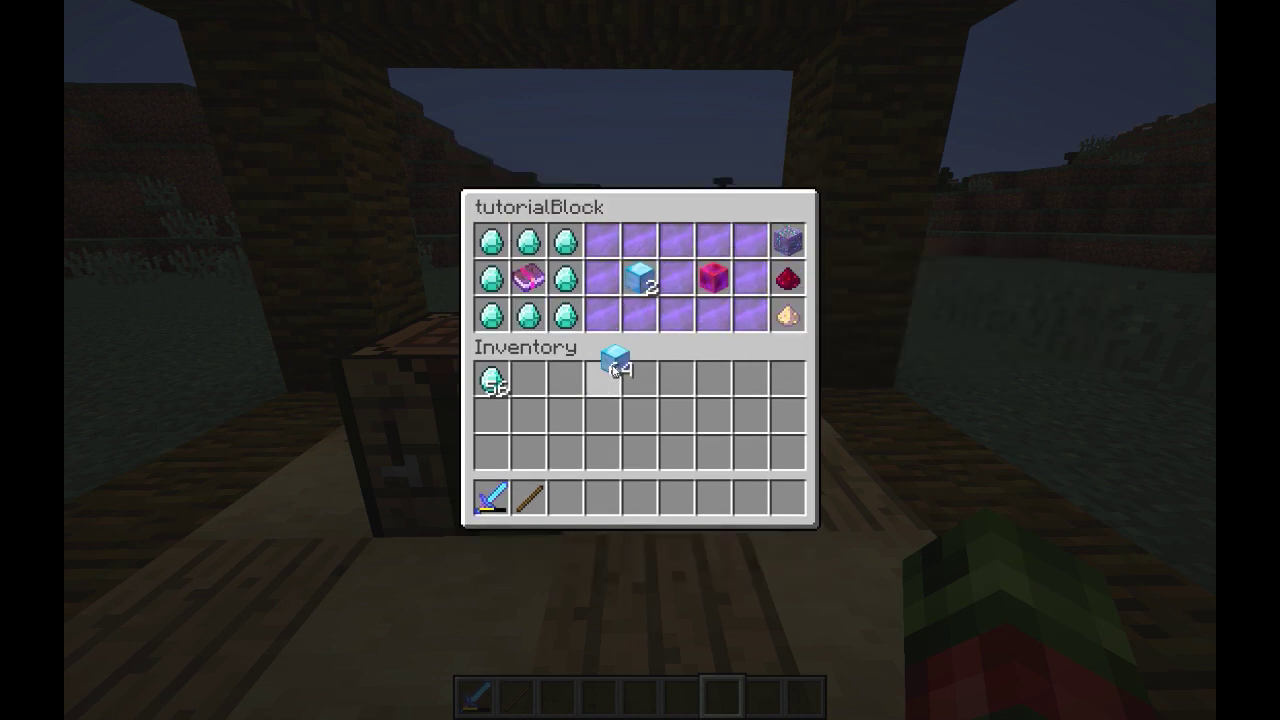
{"action": "left_click", "coordinate": [566, 498]}
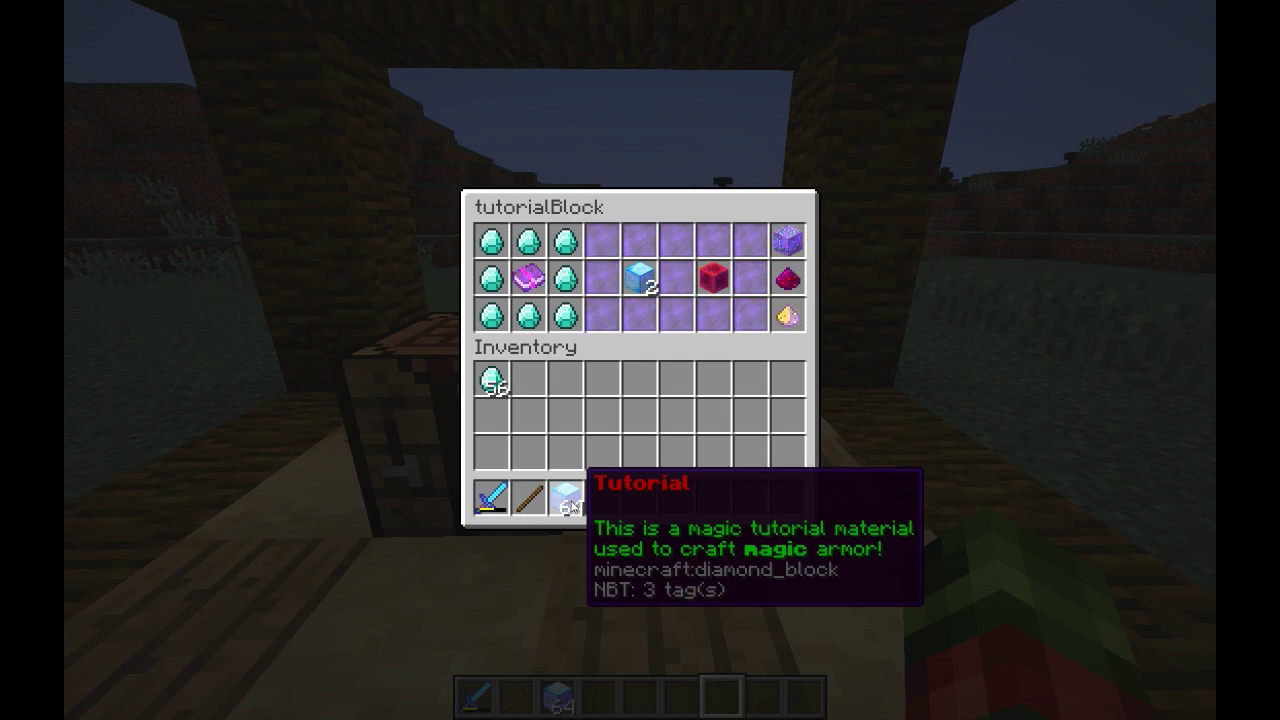
{"action": "key", "text": "Escape"}
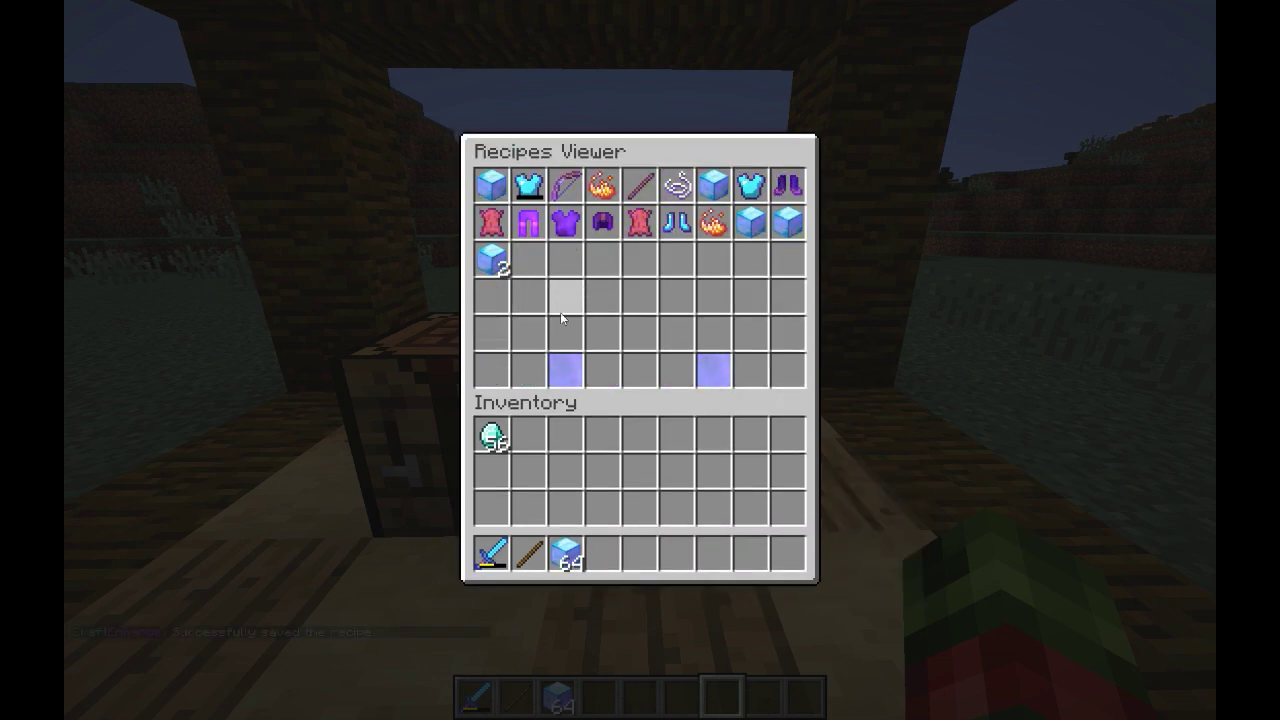
{"action": "key", "text": "Escape"}
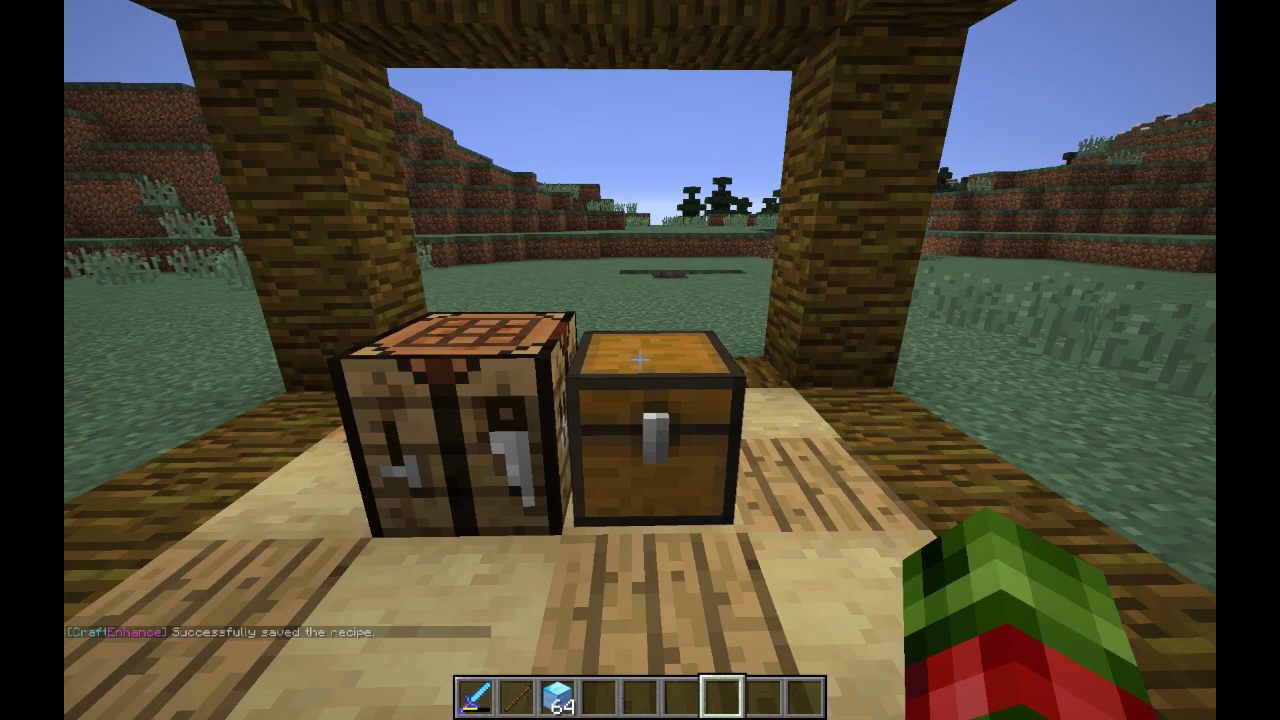
Step: Create a new recipe named tutorialSword with the ceh.tutorial permission
{"action": "type", "text": "e"}
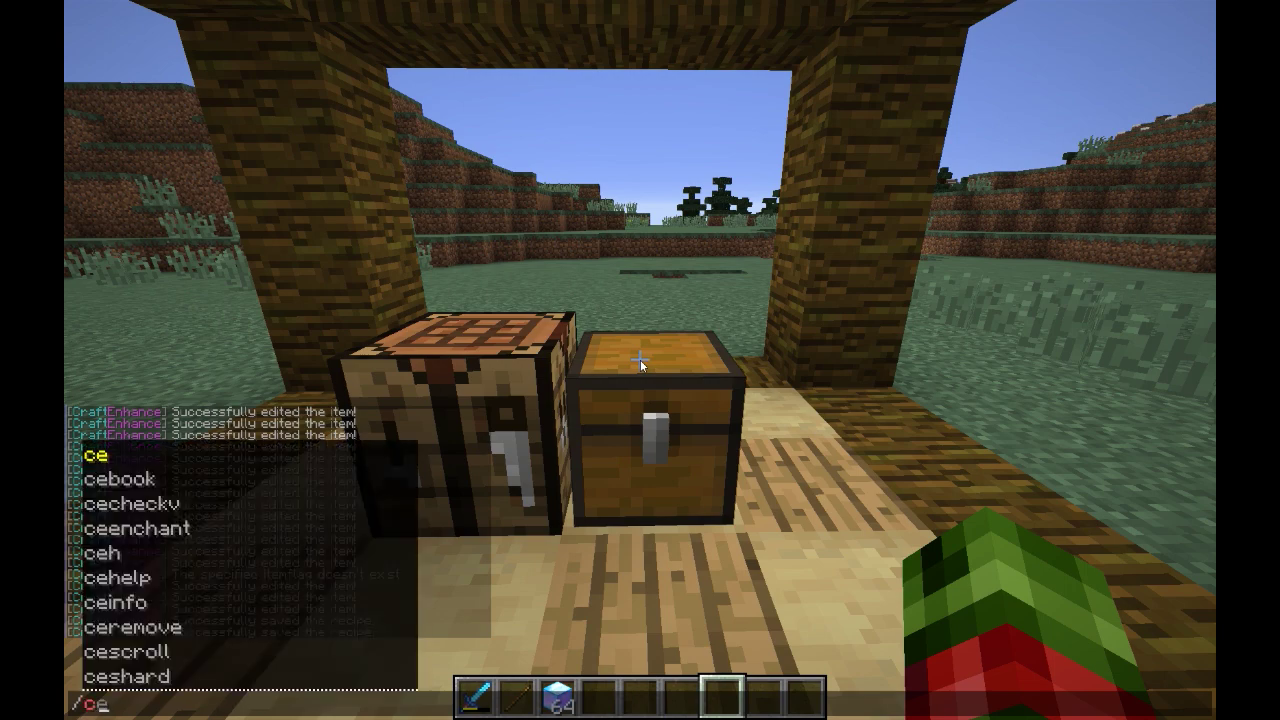
{"action": "type", "text": "e/ceh createrecipe tutorialSword ceh.tutorial"}
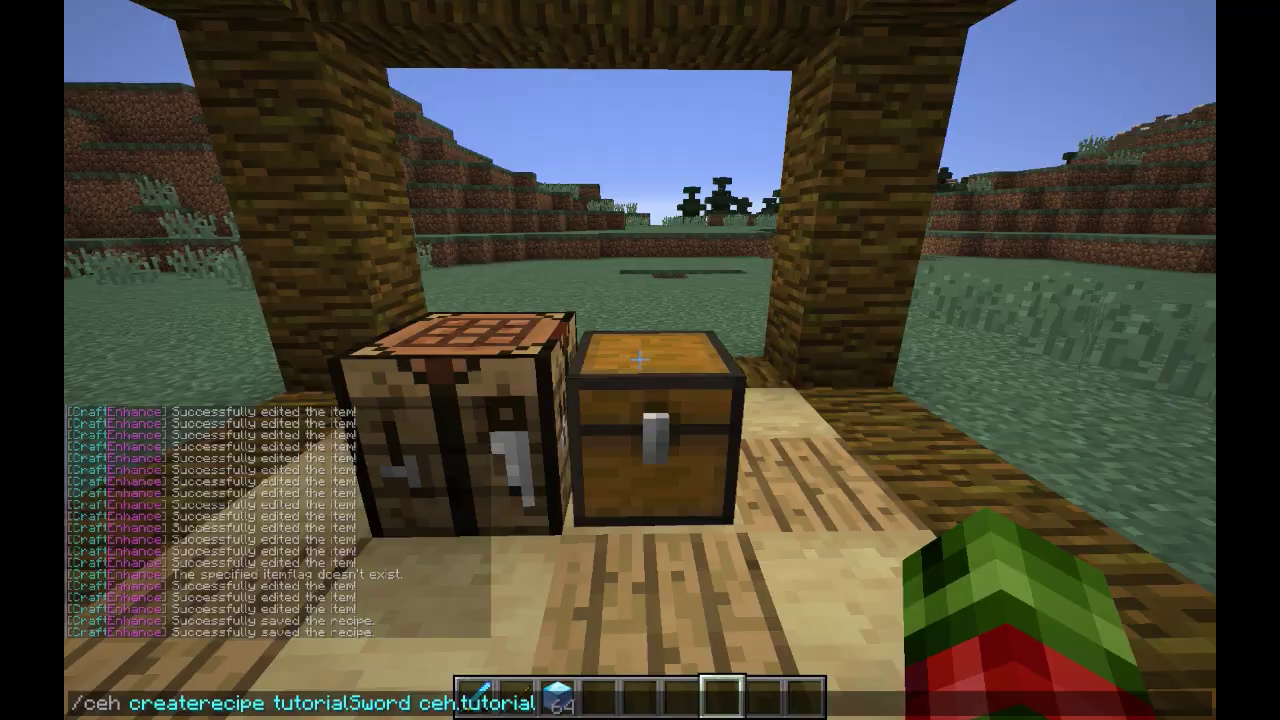
{"action": "key", "text": "Return"}
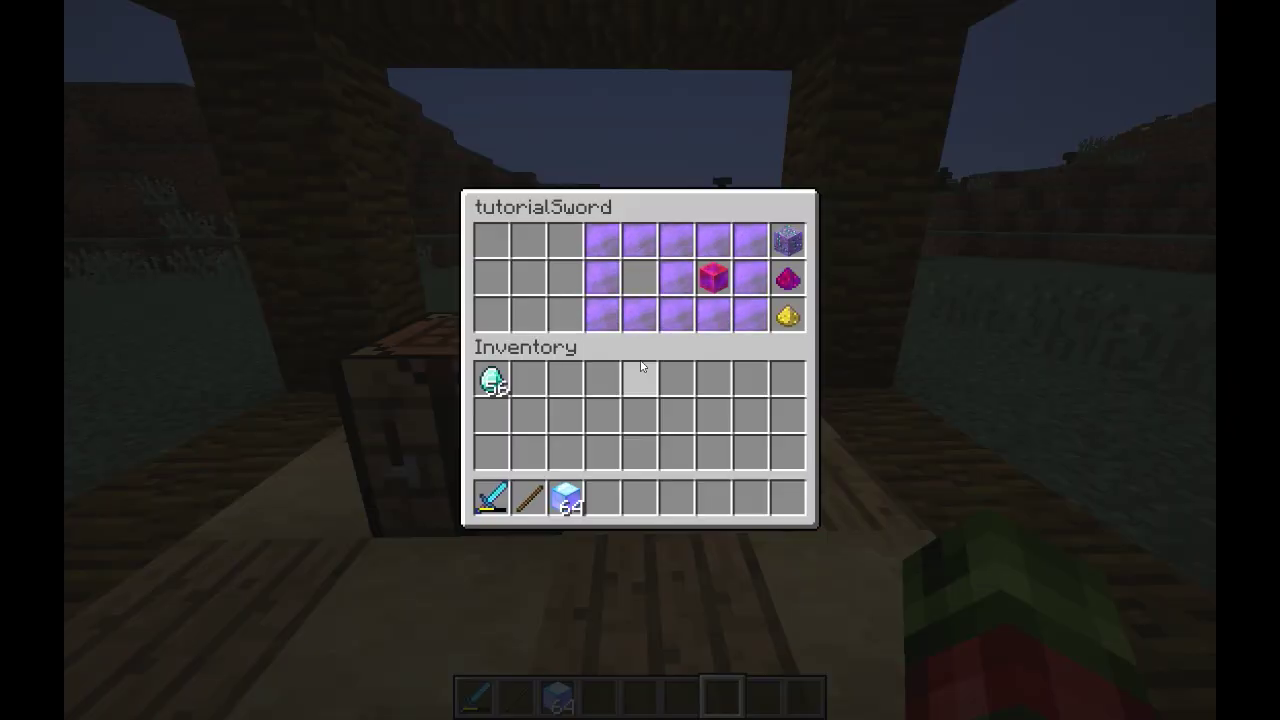
Step: Place a stick at the bottom of column two with two Tutorial blocks above it
{"action": "left_click", "coordinate": [529, 497]}
{"action": "left_click", "coordinate": [516, 316]}
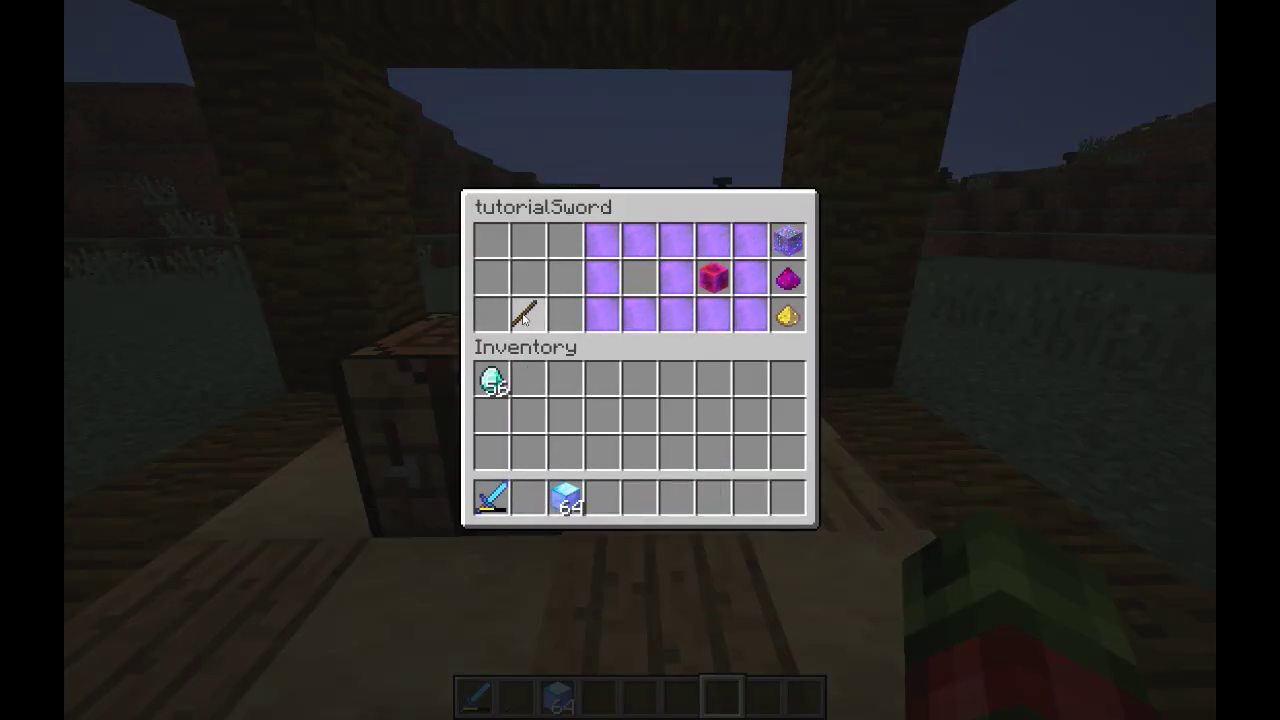
{"action": "left_click", "coordinate": [566, 497]}
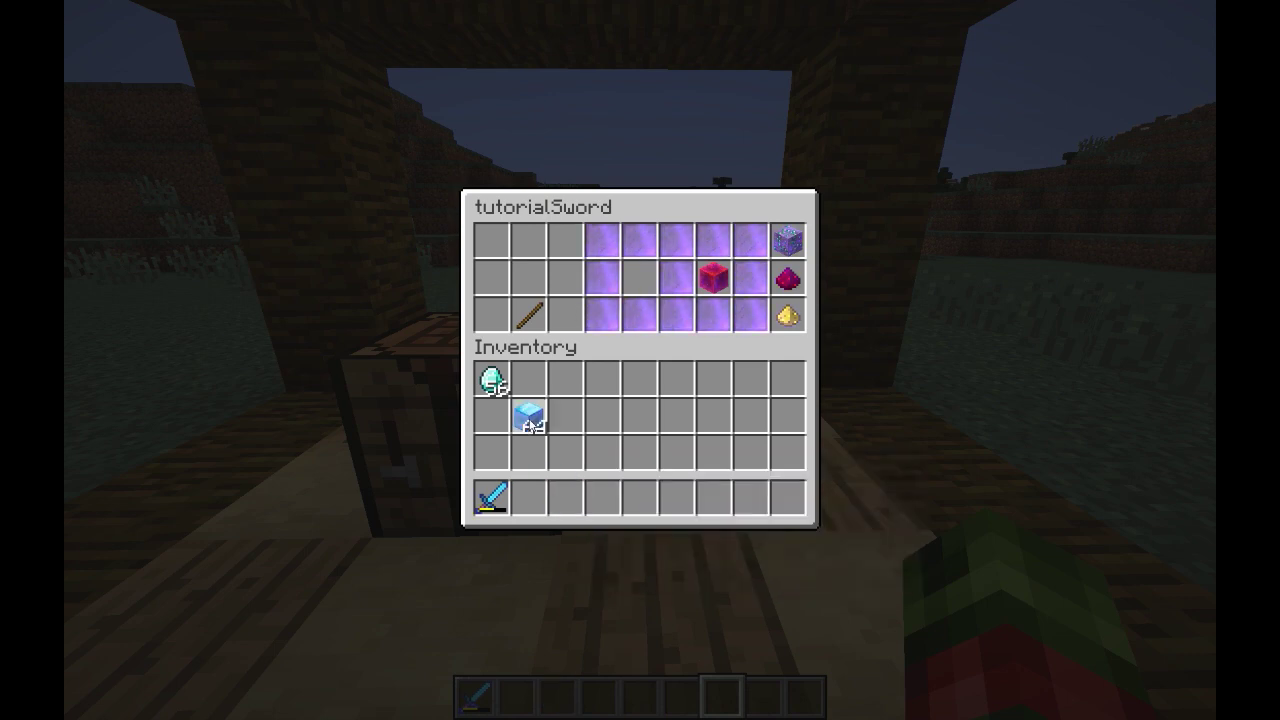
{"action": "left_click", "coordinate": [534, 284]}
{"action": "right_click", "coordinate": [529, 240]}
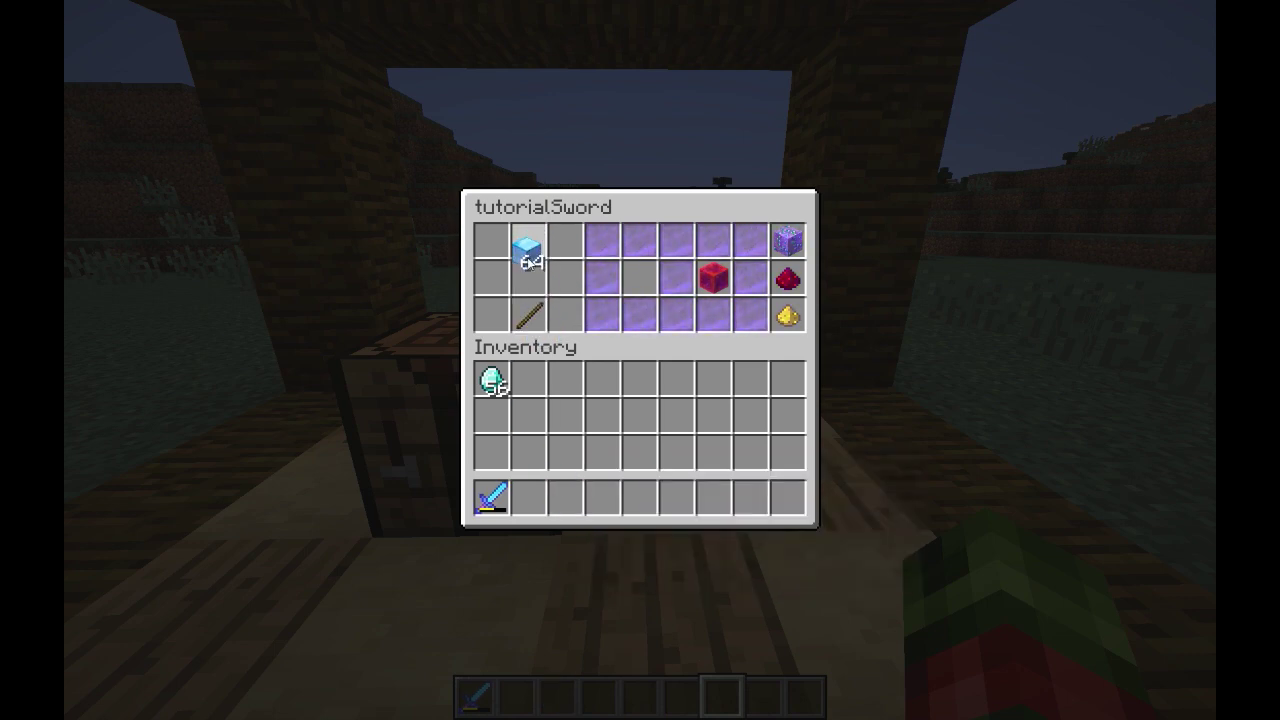
{"action": "right_click", "coordinate": [529, 277]}
{"action": "left_click", "coordinate": [566, 415]}
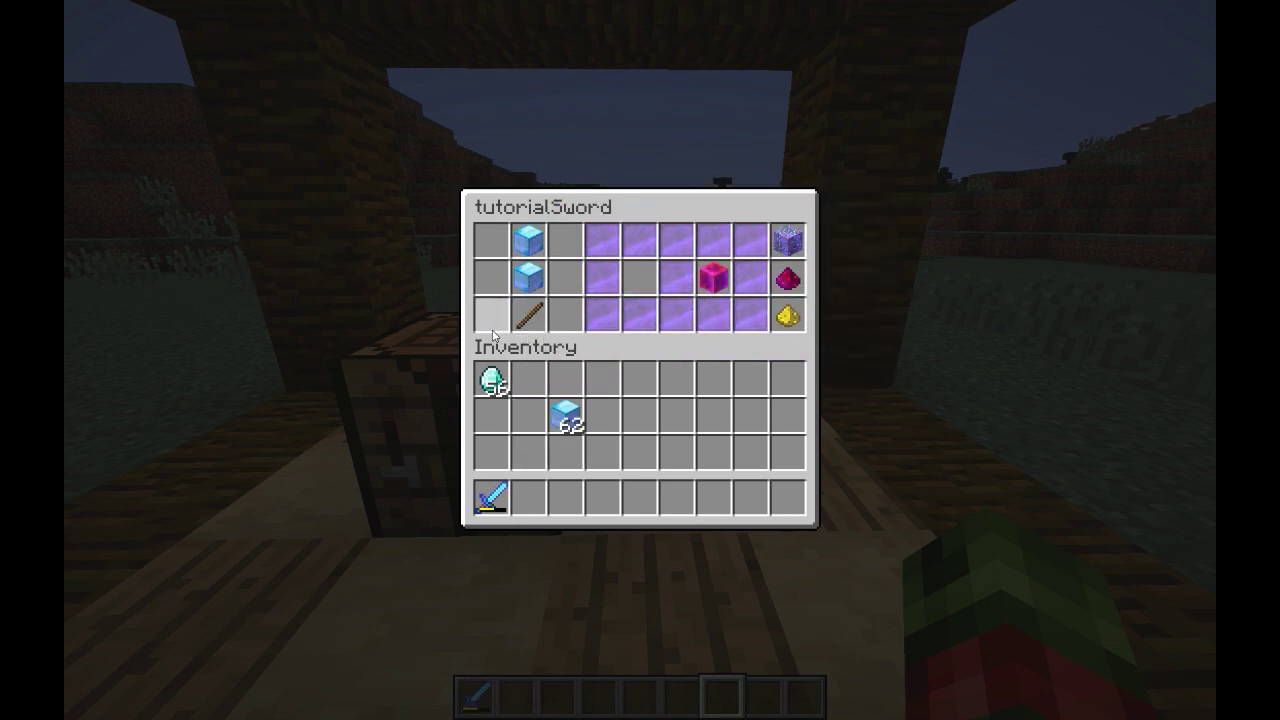
Step: Set the diamond sword as the result and save the tutorialSword recipe
{"action": "left_click", "coordinate": [492, 498]}
{"action": "left_click", "coordinate": [640, 277]}
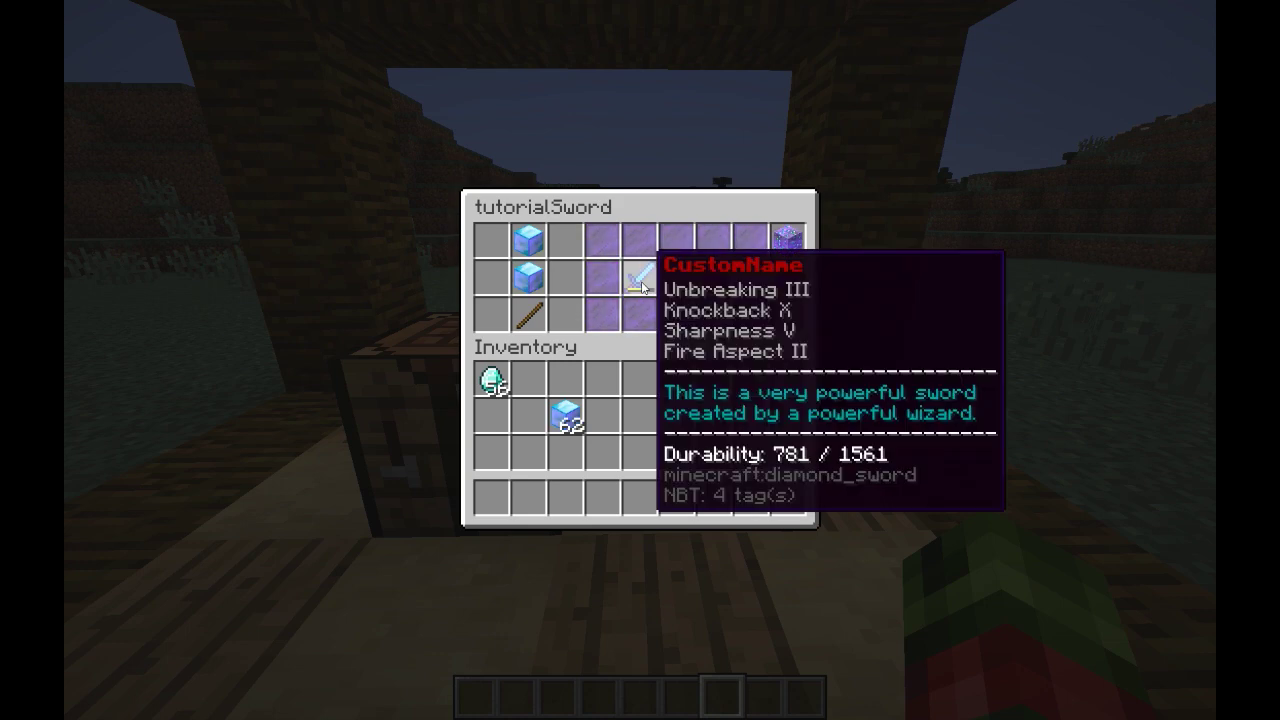
{"action": "left_click", "coordinate": [789, 245]}
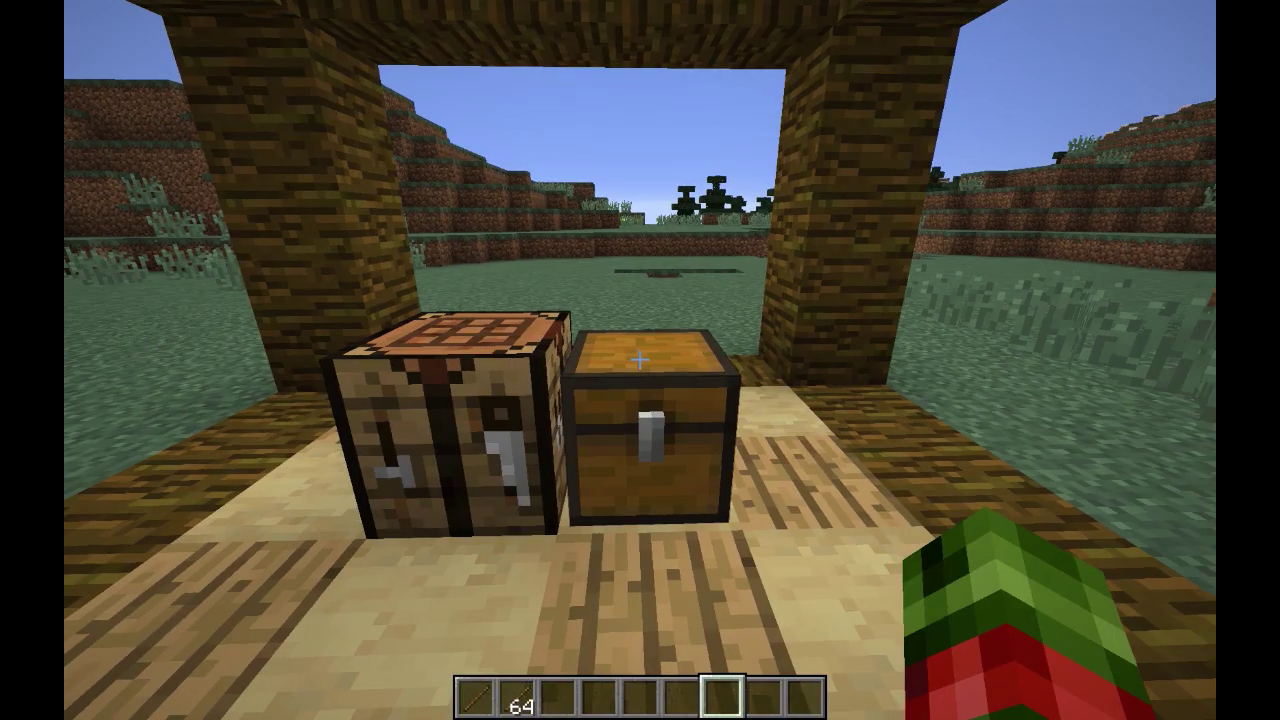
Step: List recipes with /recipes and inspect the diamond sword recipe
{"action": "key", "text": "slash"}
{"action": "type", "text": "recipes"}
{"action": "key", "text": "Return"}
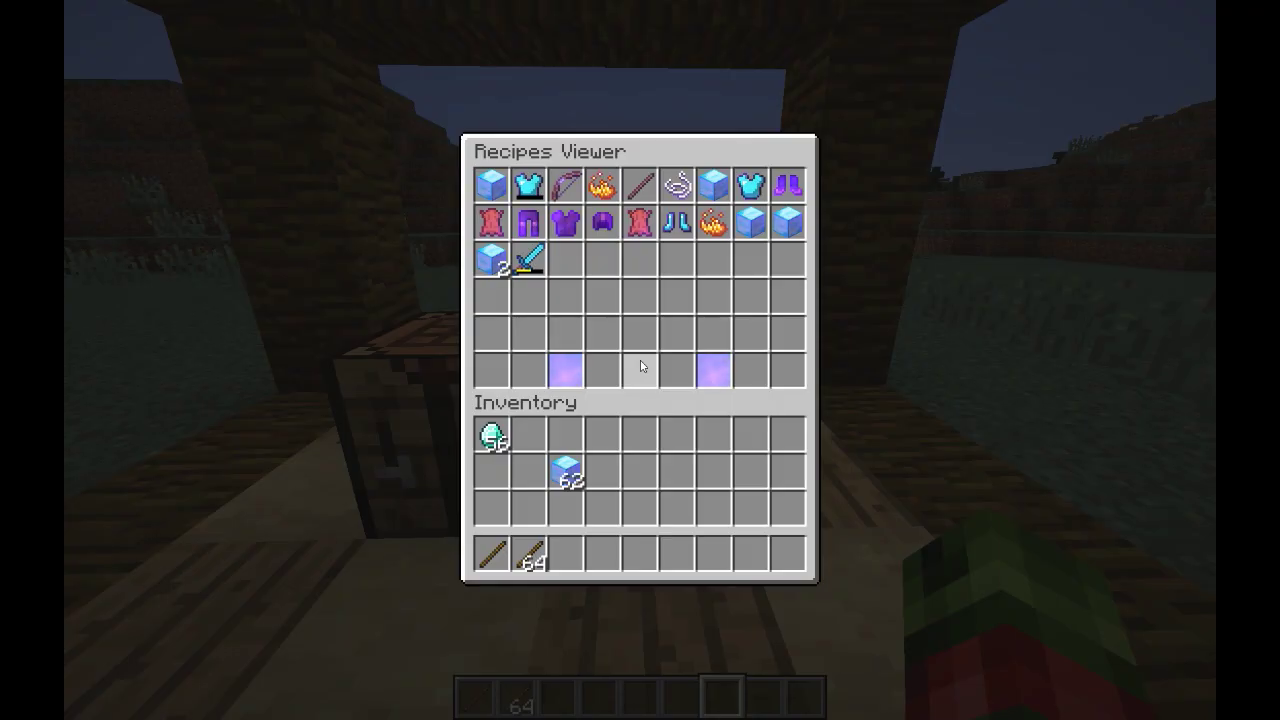
{"action": "left_click", "coordinate": [528, 258]}
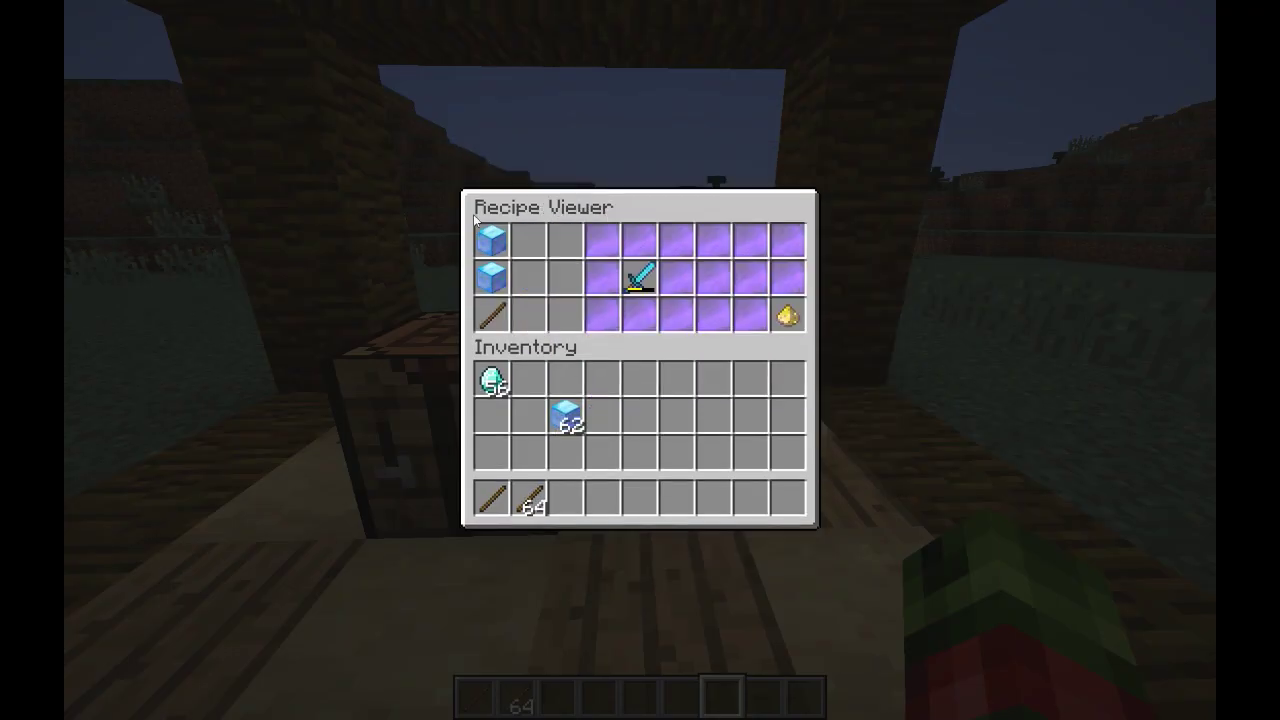
{"action": "mouse_move", "coordinate": [487, 280]}
{"action": "left_click", "coordinate": [528, 280]}
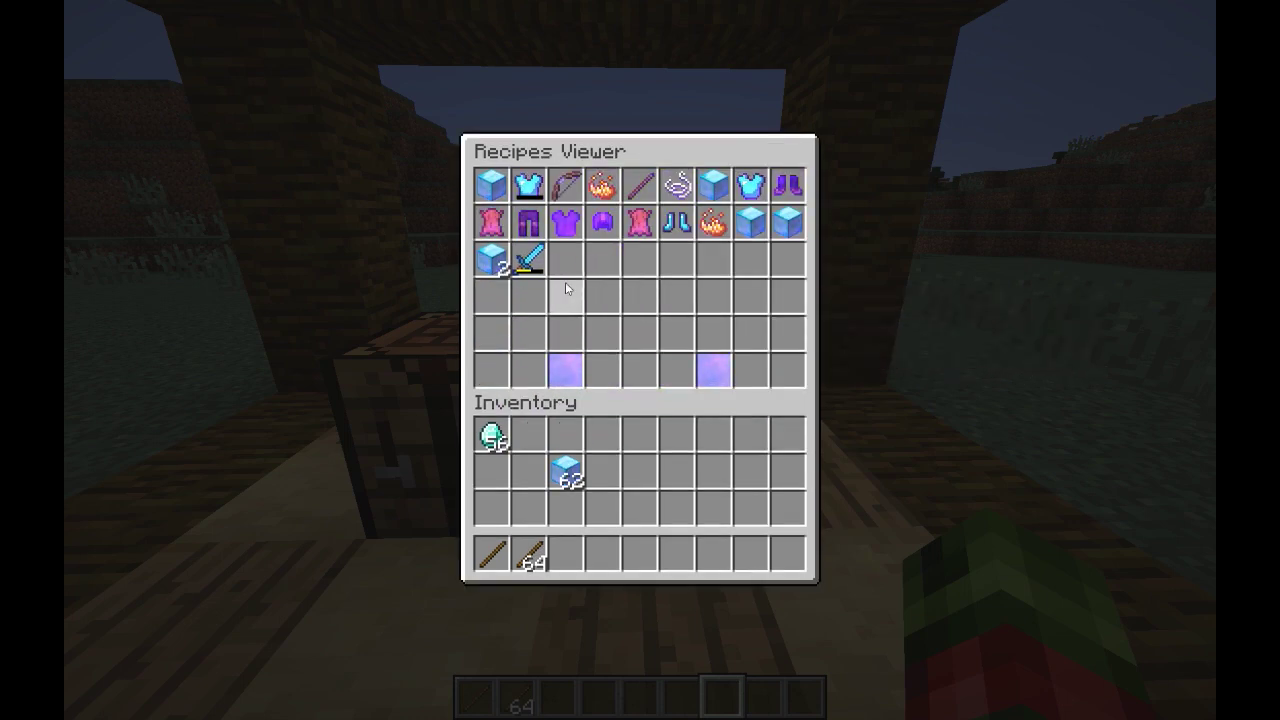
Step: Open tutorialSword for editing and move the leftover blocks and the sword to the inventory
{"action": "left_click", "coordinate": [528, 268]}
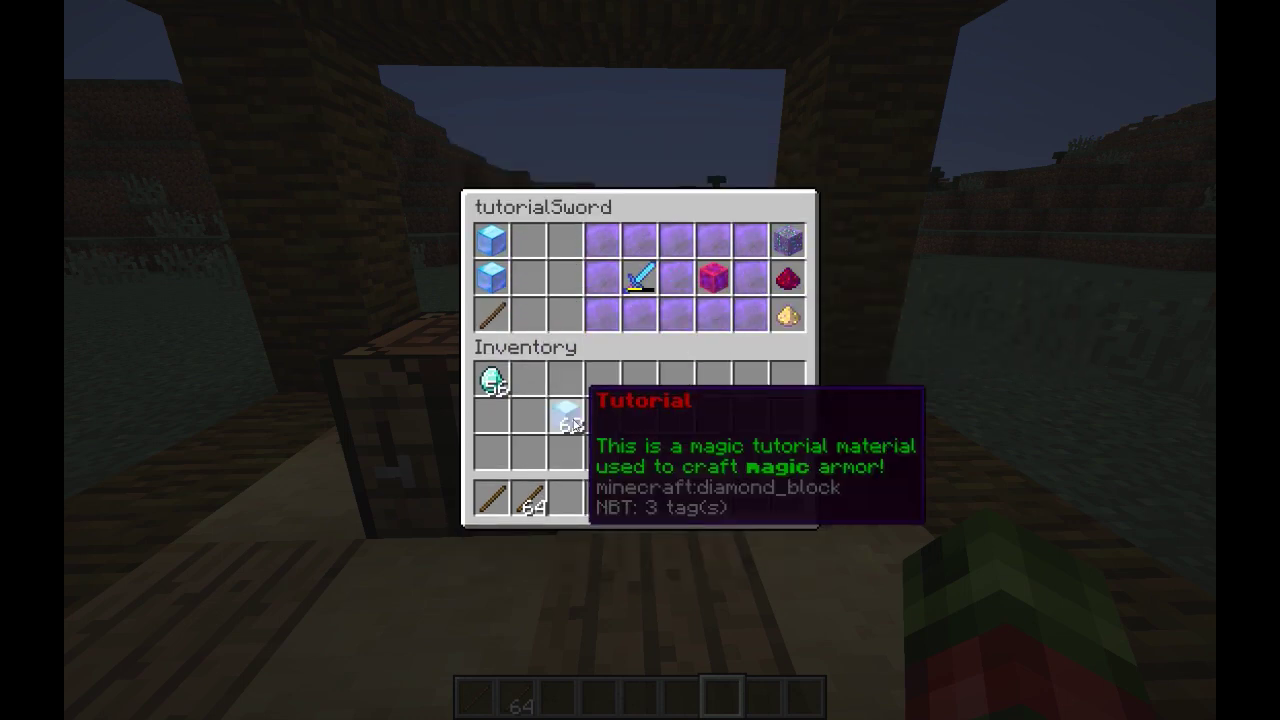
{"action": "left_click", "coordinate": [566, 418]}
{"action": "left_click", "coordinate": [528, 380]}
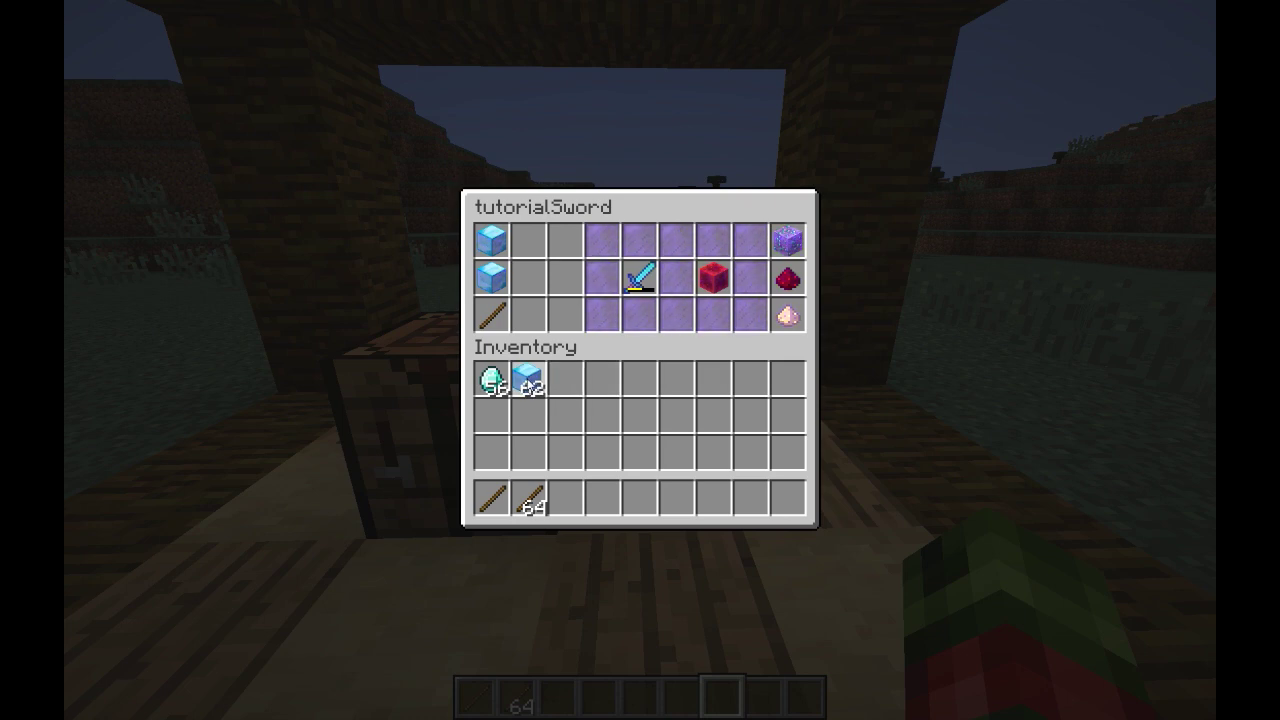
{"action": "left_click", "coordinate": [633, 289]}
{"action": "left_click", "coordinate": [566, 380]}
Step: Put the sword back as the result and re-save the tutorialSword recipe
{"action": "left_click", "coordinate": [491, 378]}
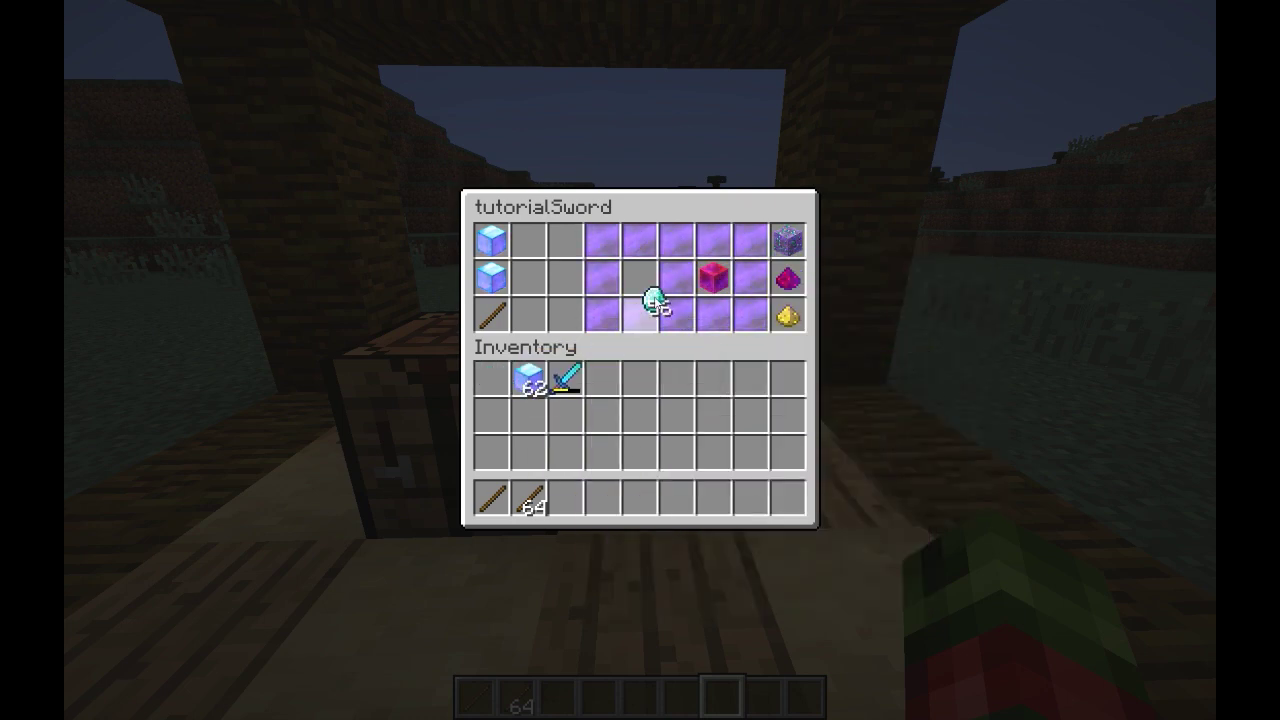
{"action": "left_click", "coordinate": [640, 280]}
{"action": "left_click", "coordinate": [566, 378]}
{"action": "left_click", "coordinate": [640, 280]}
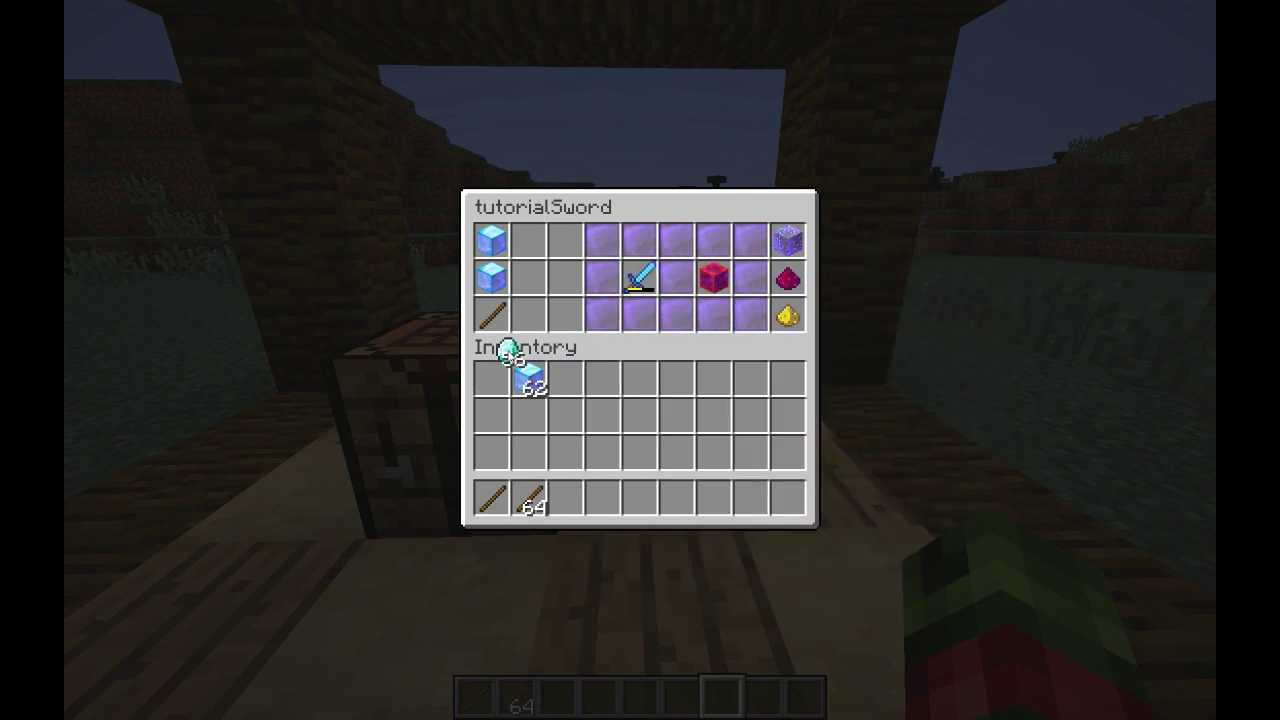
{"action": "left_click", "coordinate": [491, 378]}
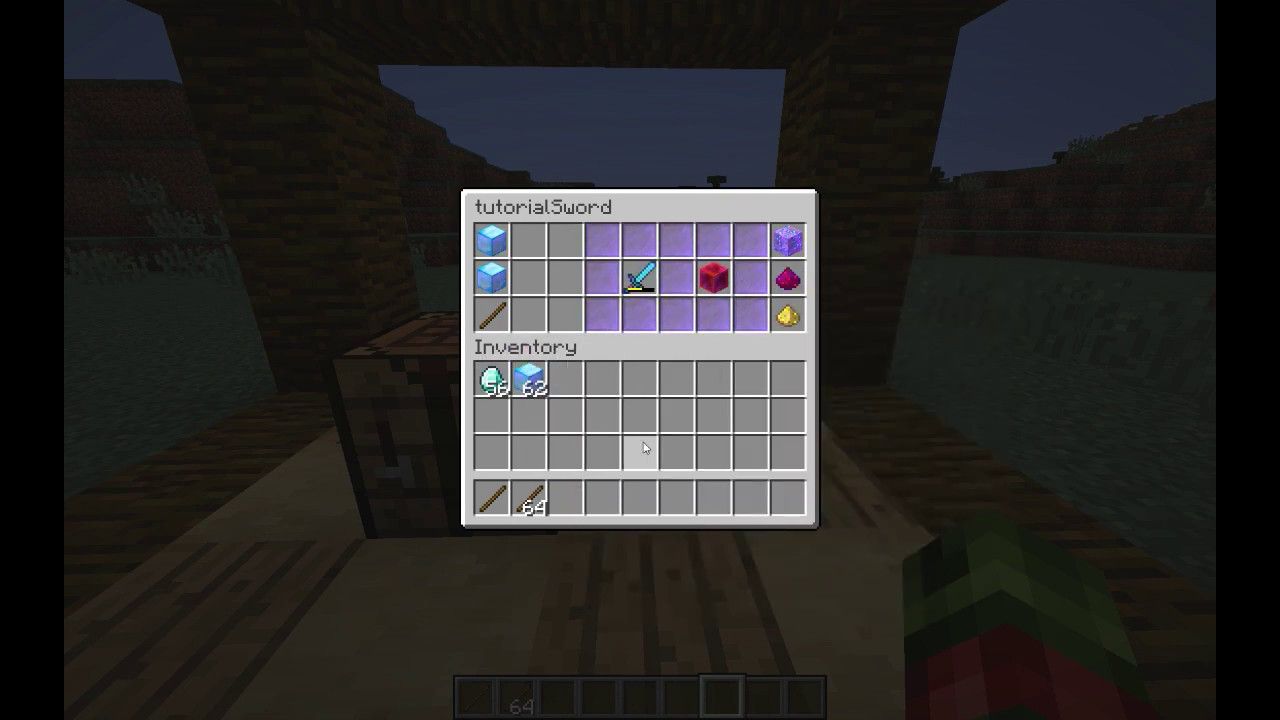
{"action": "left_click", "coordinate": [785, 245]}
{"action": "left_click", "coordinate": [788, 316]}
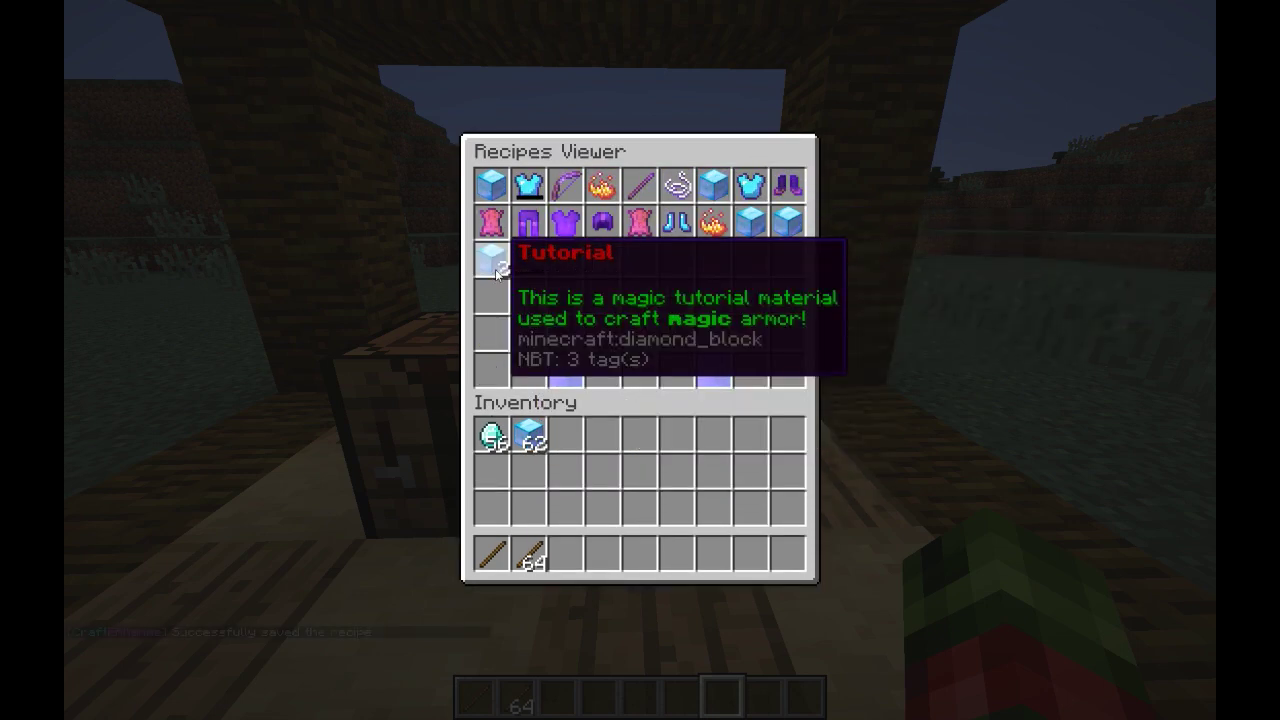
Step: Search 'sharp' in the creative inventory and put the Sharpness V enchanted book in the hotbar
{"action": "key", "text": "Escape"}
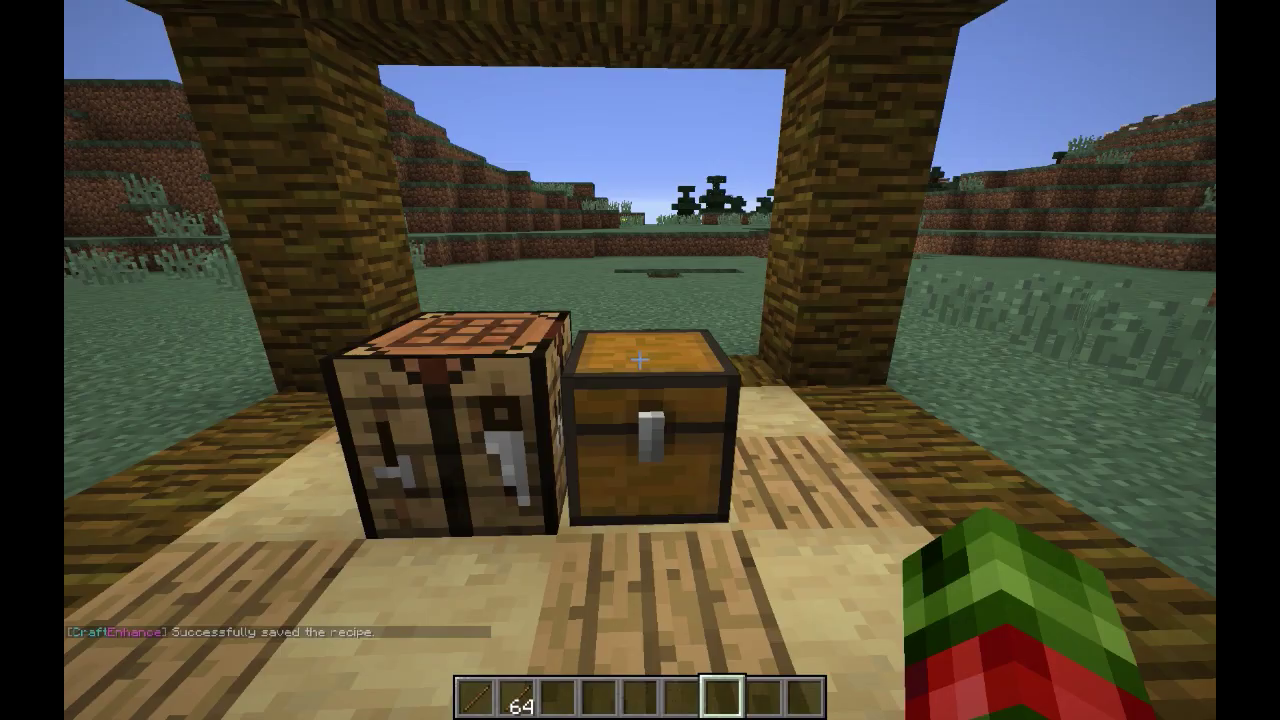
{"action": "key", "text": "e"}
{"action": "left_click", "coordinate": [810, 524]}
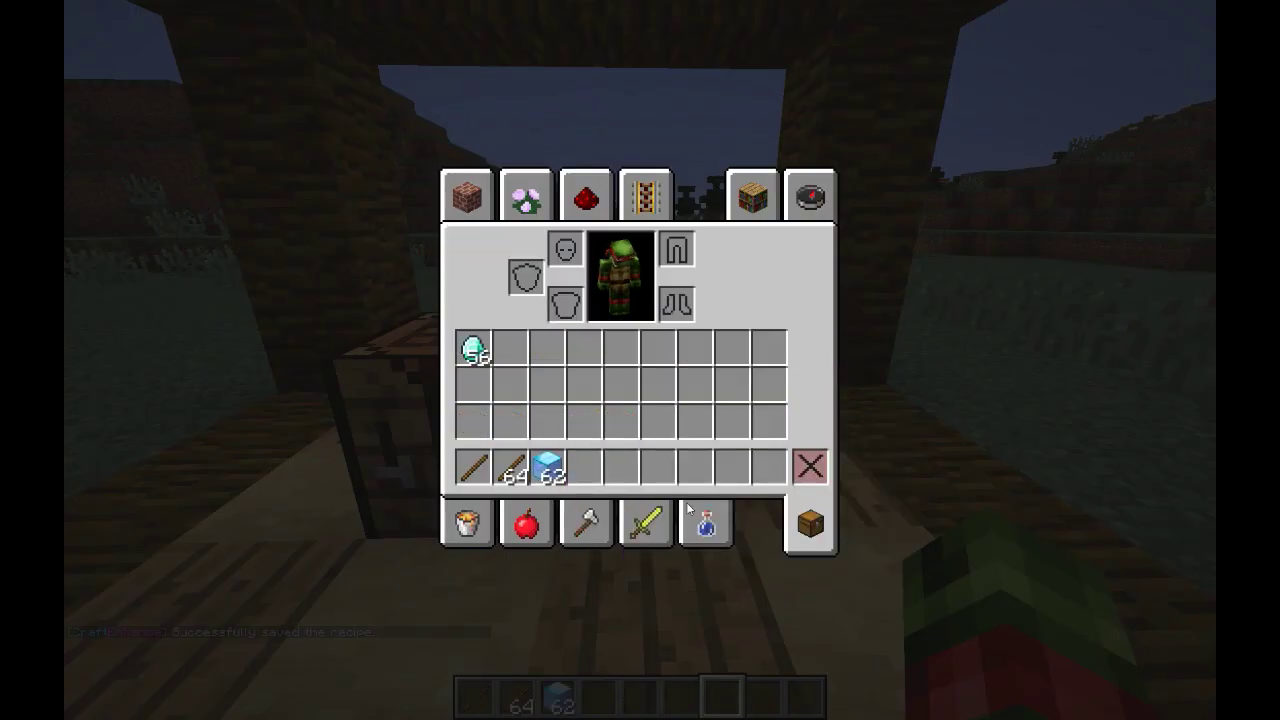
{"action": "left_click", "coordinate": [830, 203]}
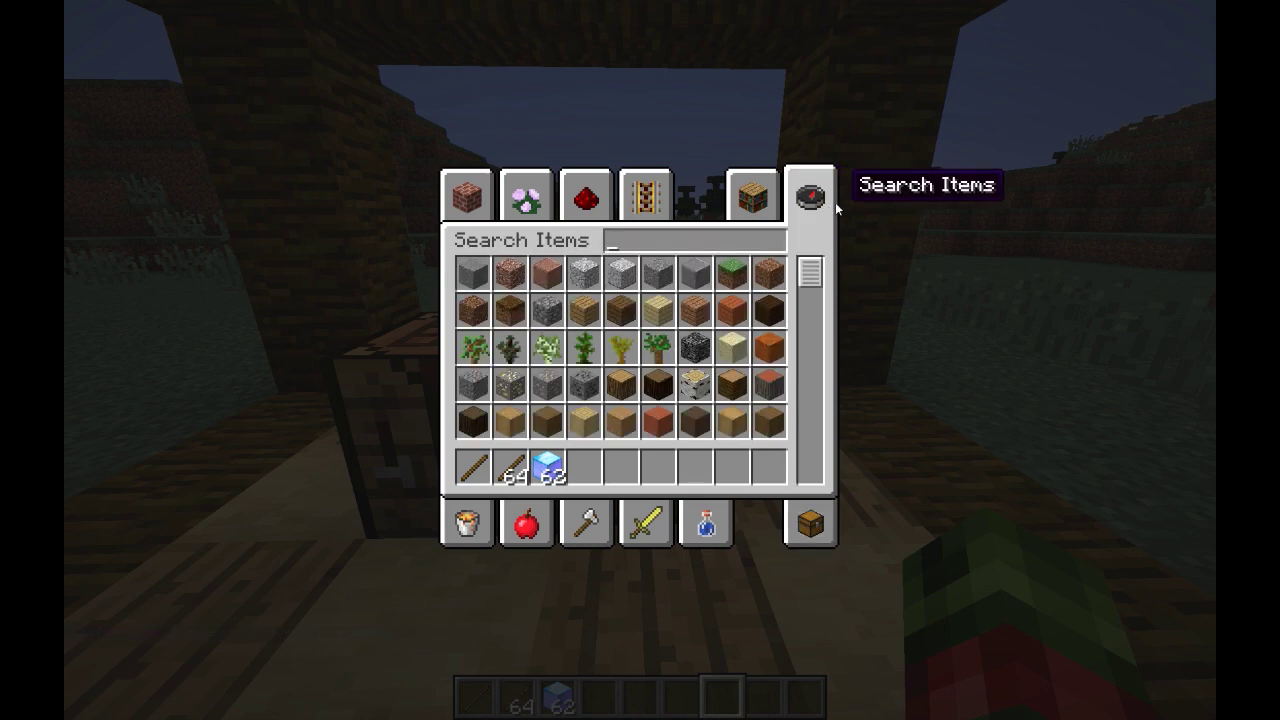
{"action": "type", "text": "sharp"}
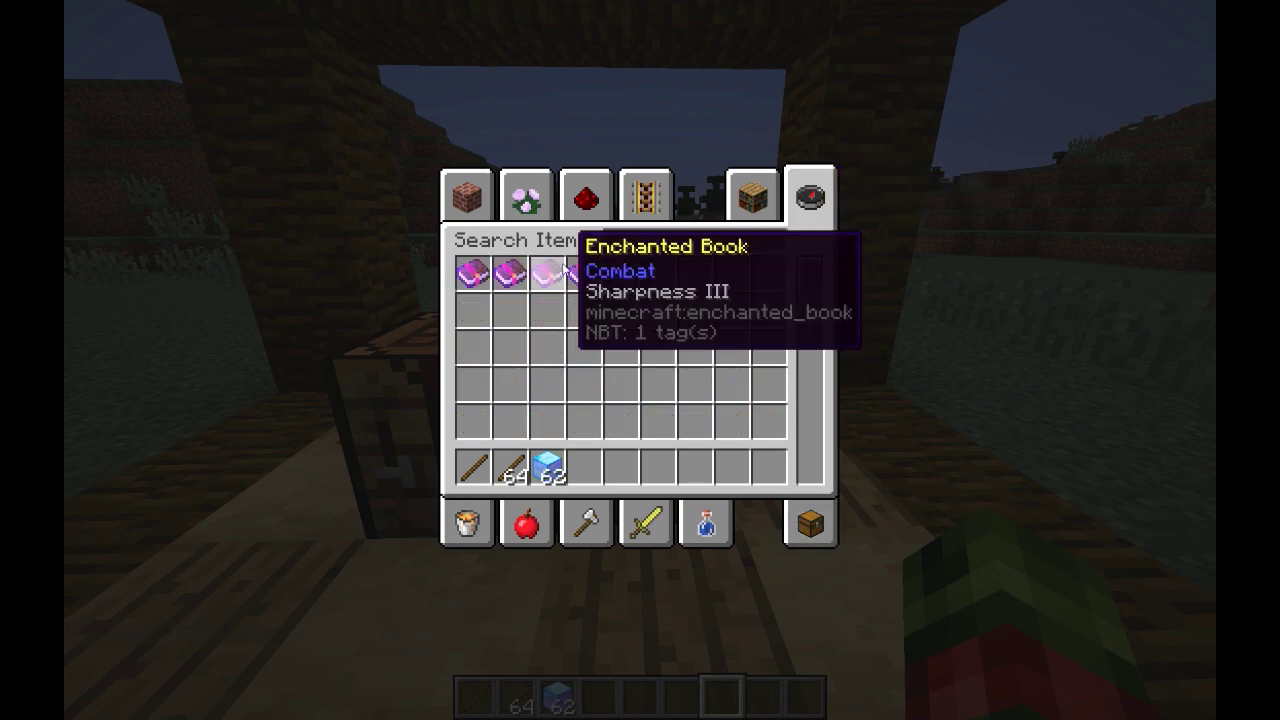
{"action": "left_click", "coordinate": [620, 272]}
{"action": "left_click", "coordinate": [584, 467]}
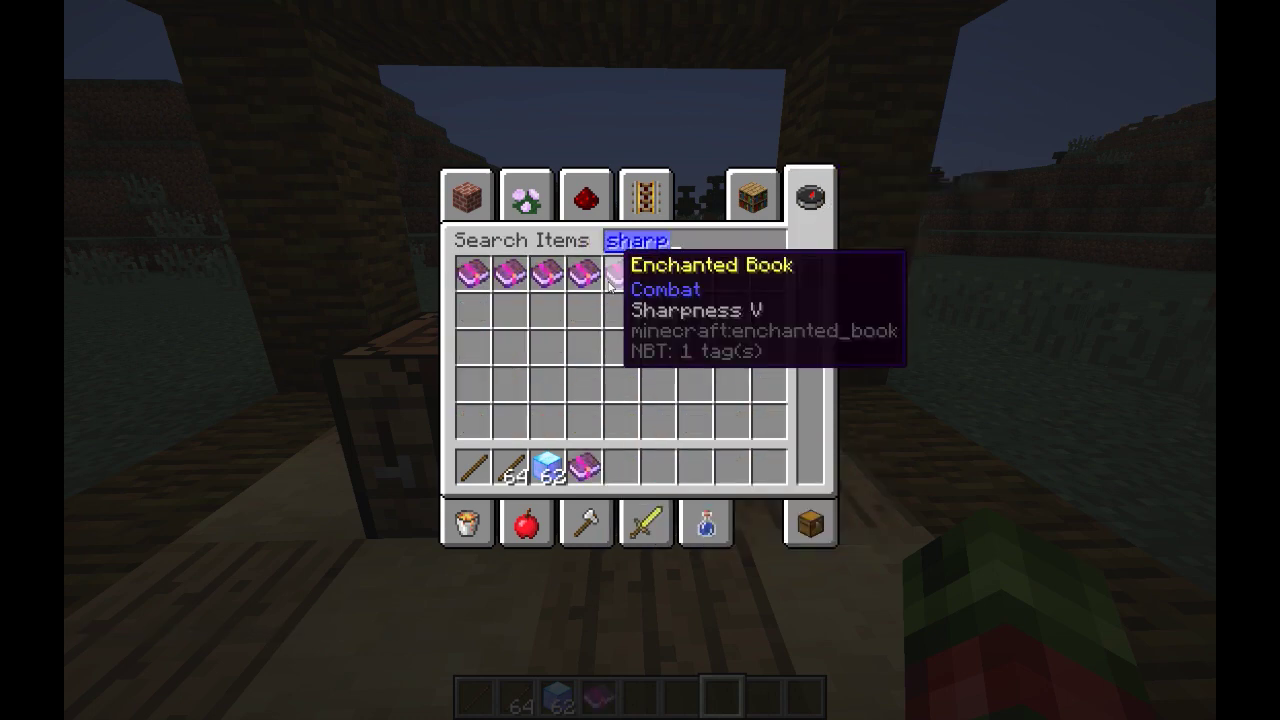
{"action": "left_click", "coordinate": [488, 190]}
{"action": "key", "text": "e"}
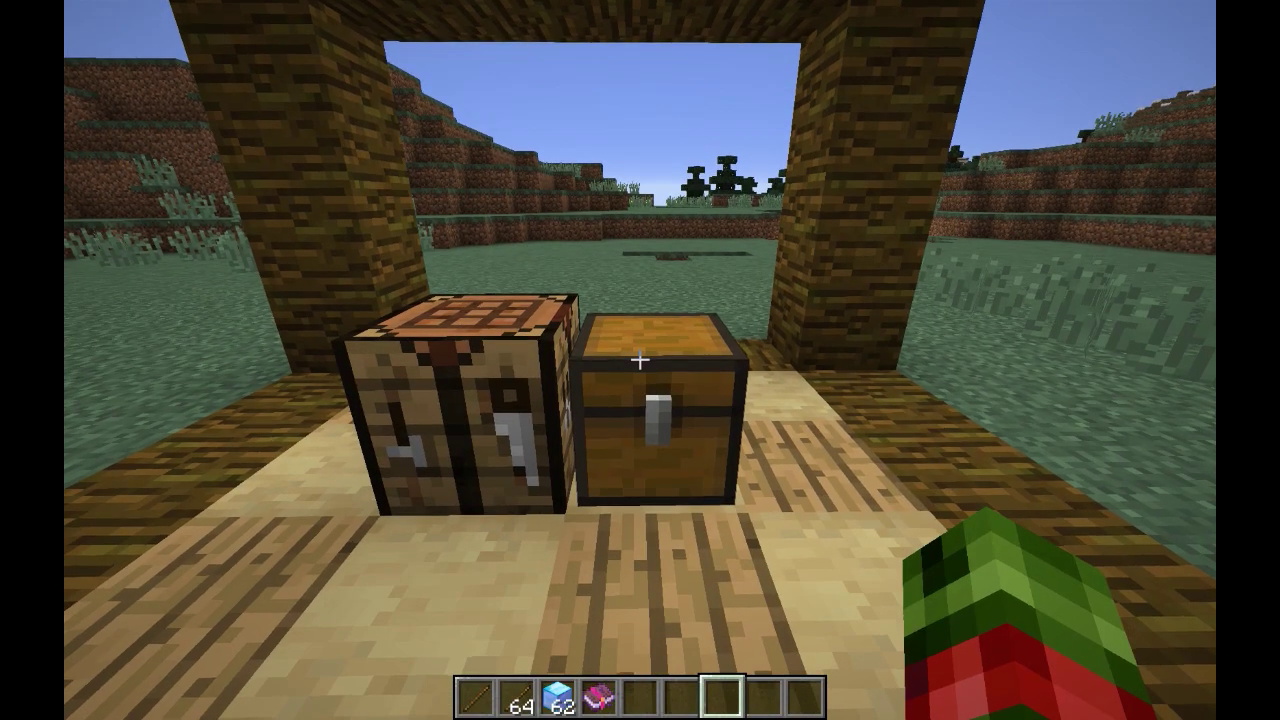
Step: At the crafting table, ring the outer eight grid slots with one diamond each
{"action": "right_click", "coordinate": [640, 360]}
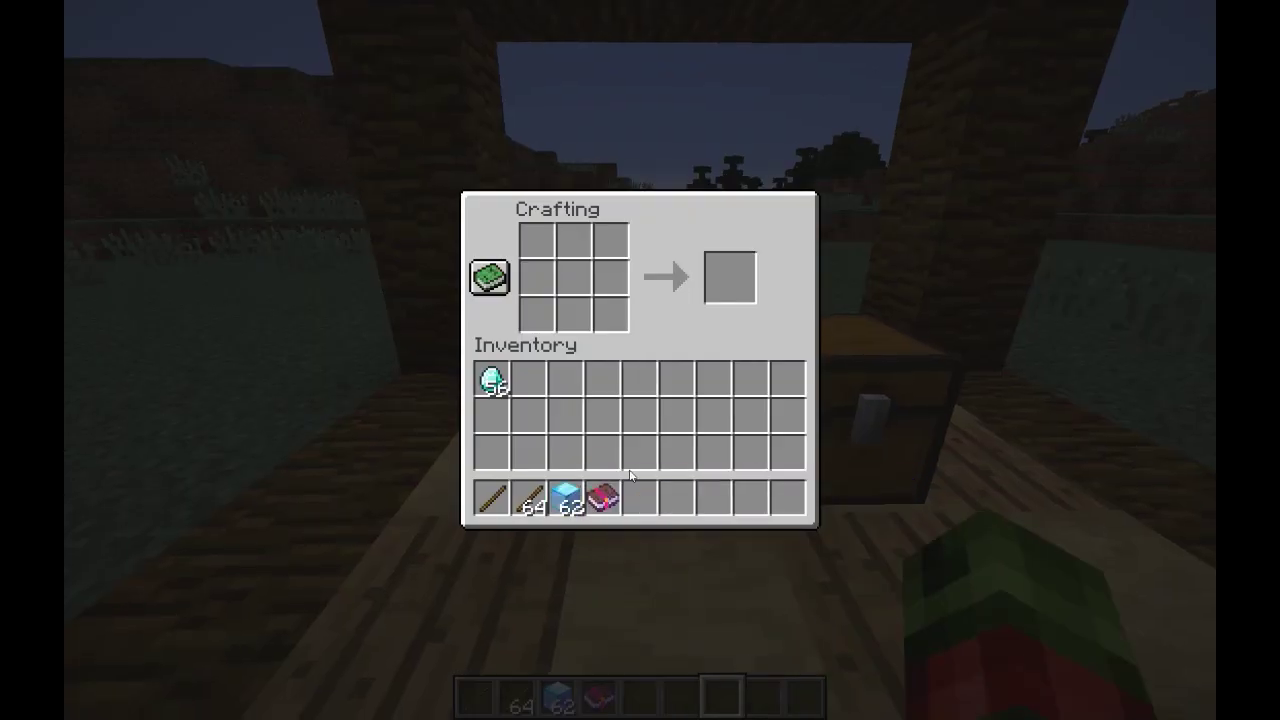
{"action": "left_click", "coordinate": [492, 380]}
{"action": "right_click", "coordinate": [537, 240]}
{"action": "right_click", "coordinate": [537, 277]}
{"action": "right_click", "coordinate": [537, 314]}
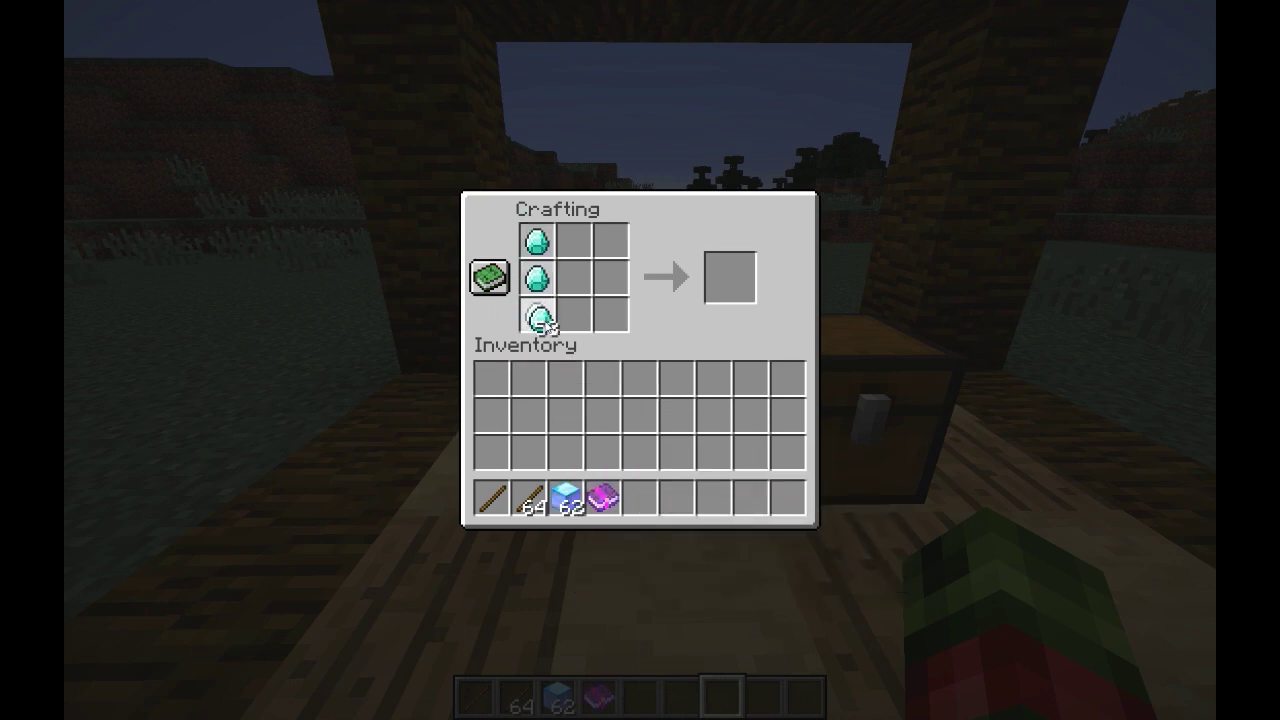
{"action": "right_click", "coordinate": [574, 314]}
{"action": "right_click", "coordinate": [611, 314]}
{"action": "right_click", "coordinate": [611, 277]}
{"action": "right_click", "coordinate": [611, 240]}
{"action": "right_click", "coordinate": [574, 240]}
{"action": "left_click", "coordinate": [492, 380]}
Step: Put the Sharpness V book in the centre and take the 2 Tutorial blocks into the hotbar
{"action": "left_click", "coordinate": [603, 497]}
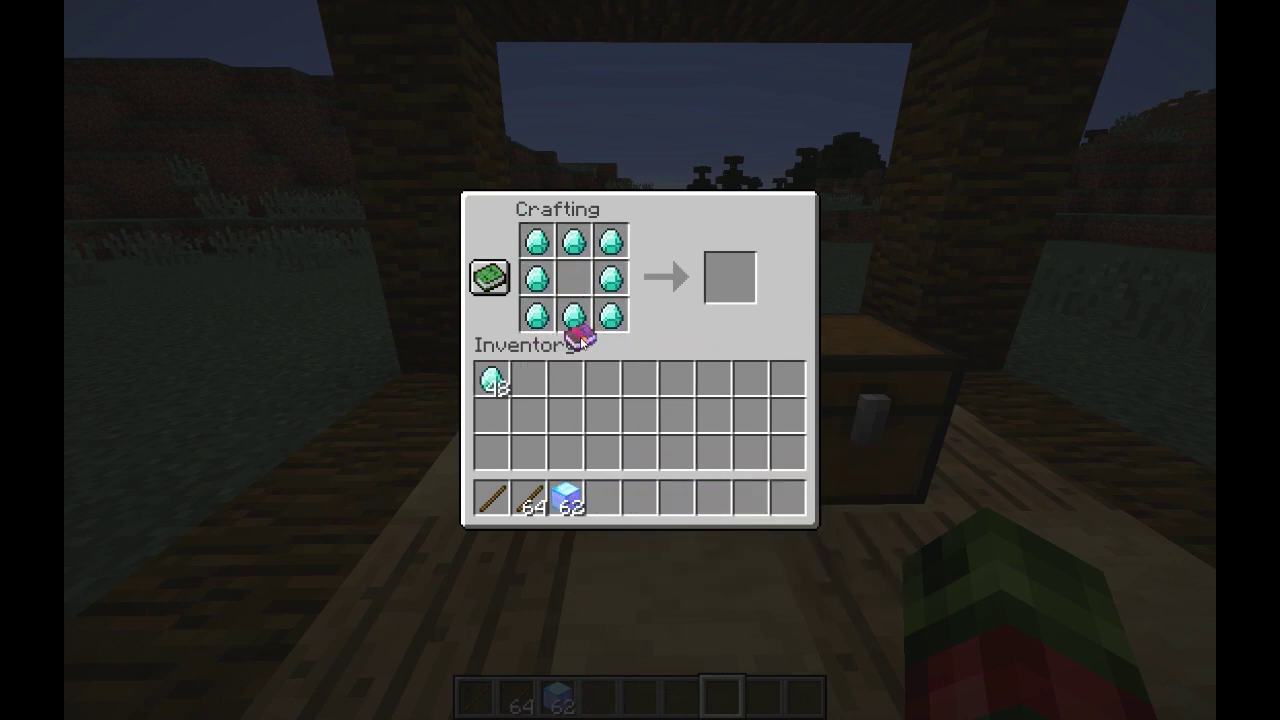
{"action": "left_click", "coordinate": [574, 277]}
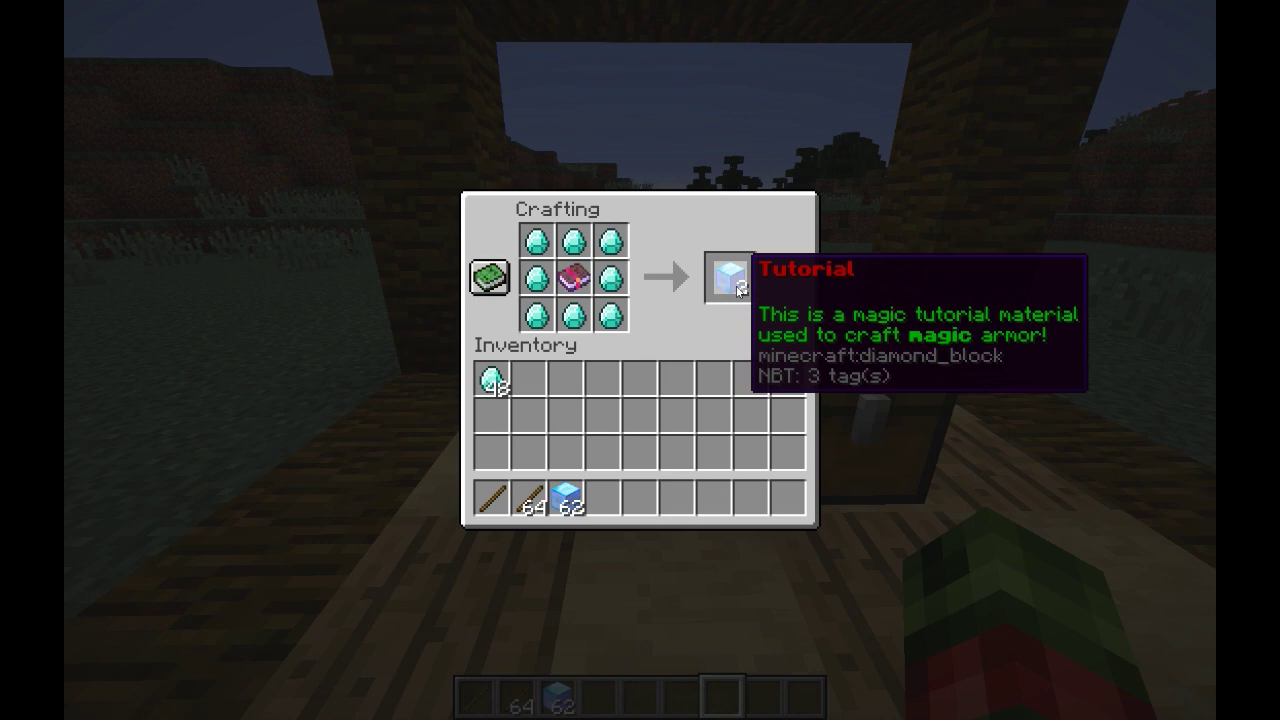
{"action": "left_click", "coordinate": [740, 288]}
{"action": "left_click", "coordinate": [605, 497]}
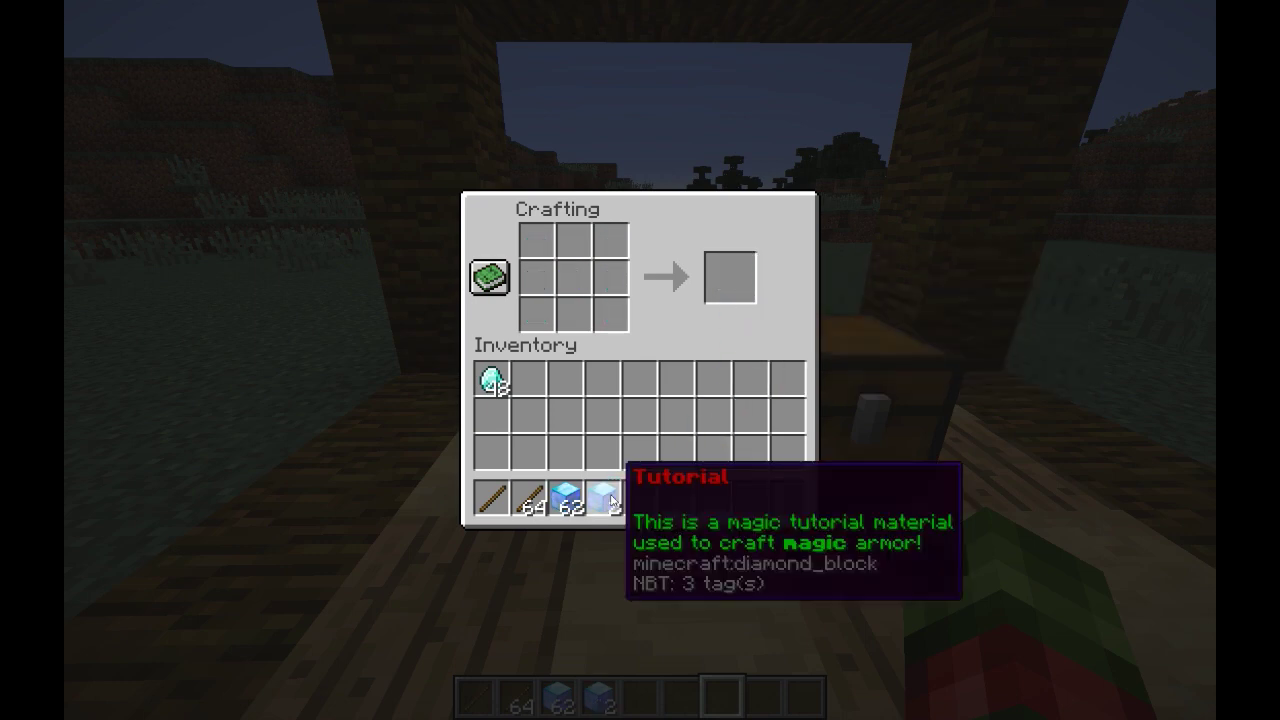
Step: Place two Tutorial blocks above one stick in the middle column of the crafting grid
{"action": "left_click", "coordinate": [612, 491]}
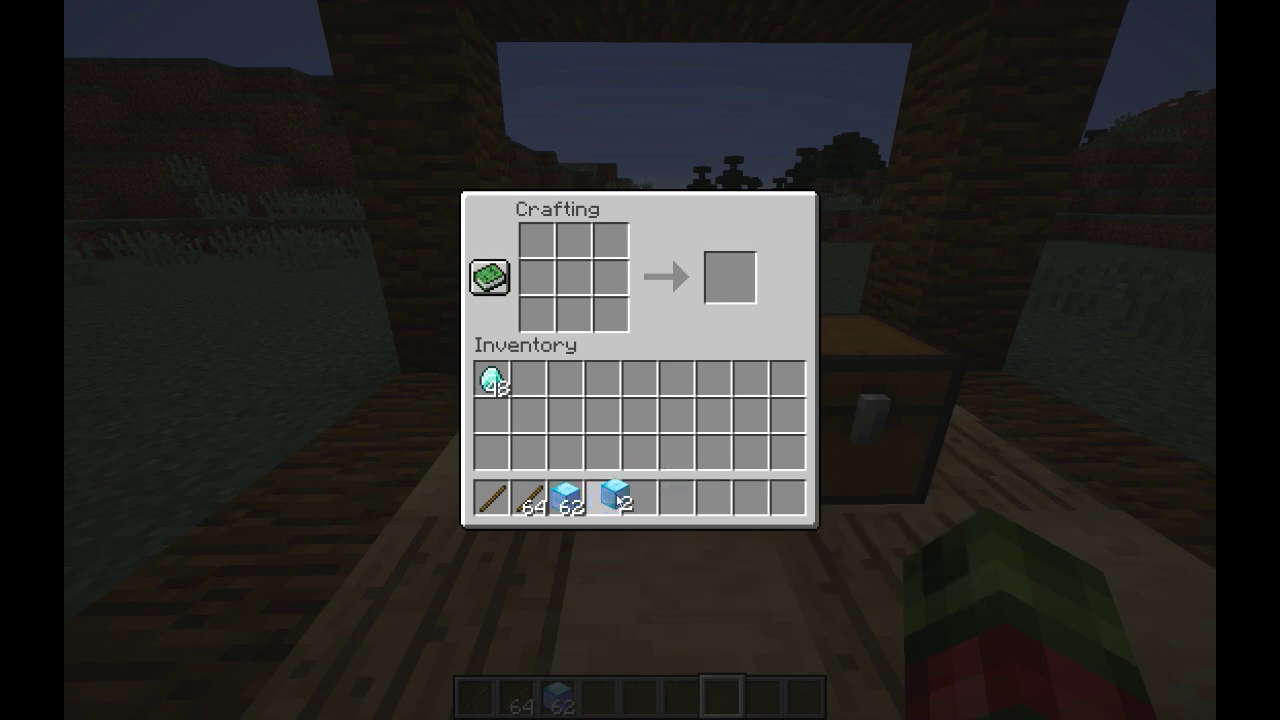
{"action": "right_click", "coordinate": [575, 238]}
{"action": "right_click", "coordinate": [573, 277]}
{"action": "left_click", "coordinate": [530, 497]}
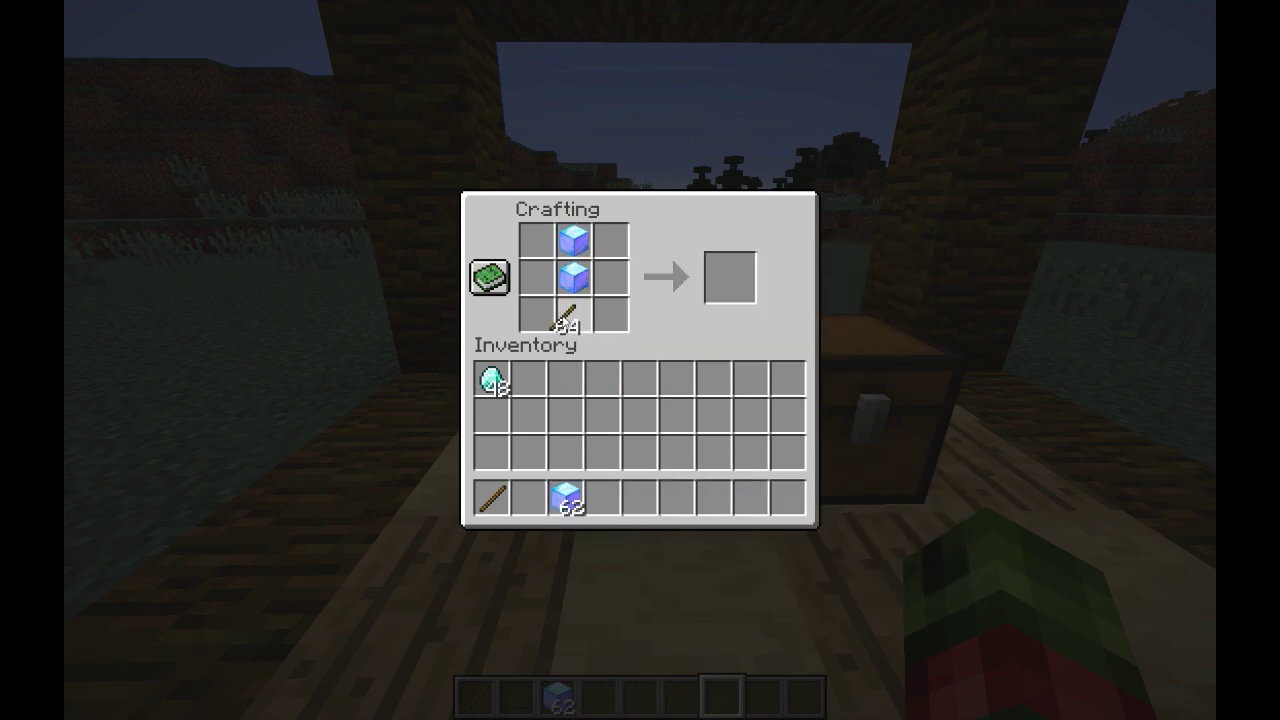
{"action": "right_click", "coordinate": [573, 315]}
{"action": "left_click", "coordinate": [530, 415]}
Step: Shift the ingredients to the right column, take the enchanted sword, and leave one Tutorial block previewing 9 diamonds
{"action": "left_click", "coordinate": [573, 240]}
{"action": "left_click", "coordinate": [611, 240]}
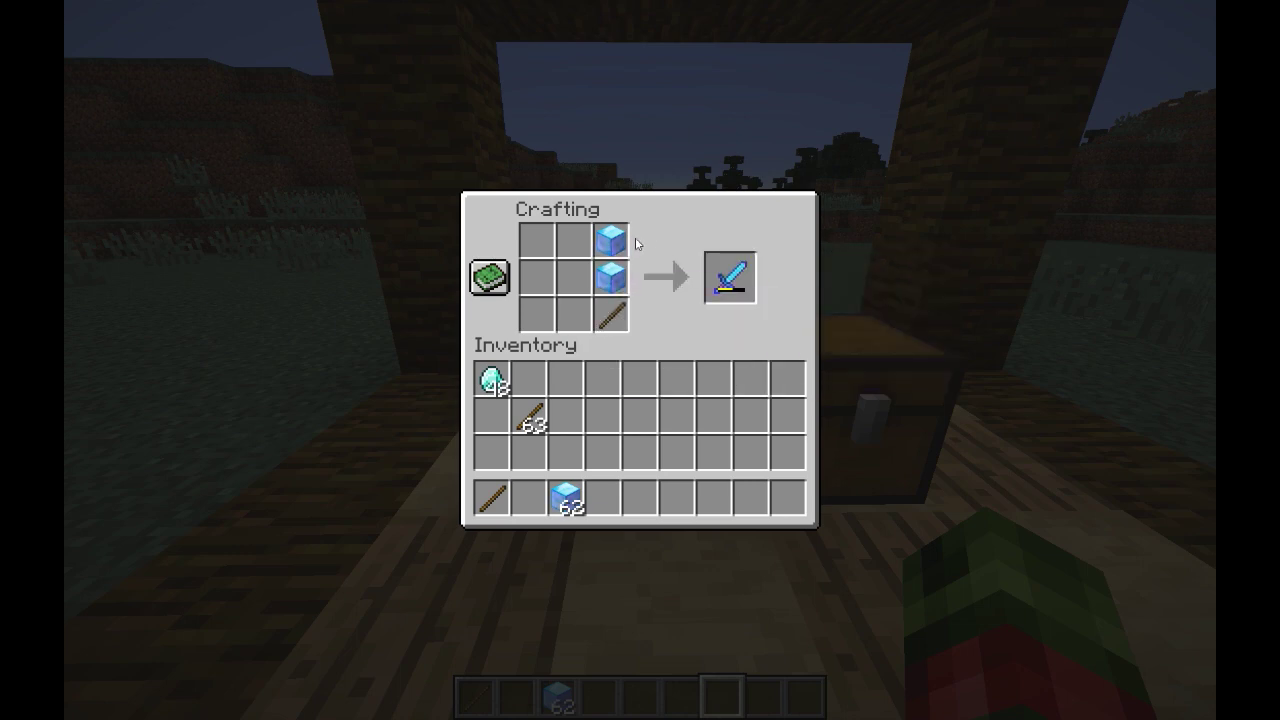
{"action": "mouse_move", "coordinate": [737, 289]}
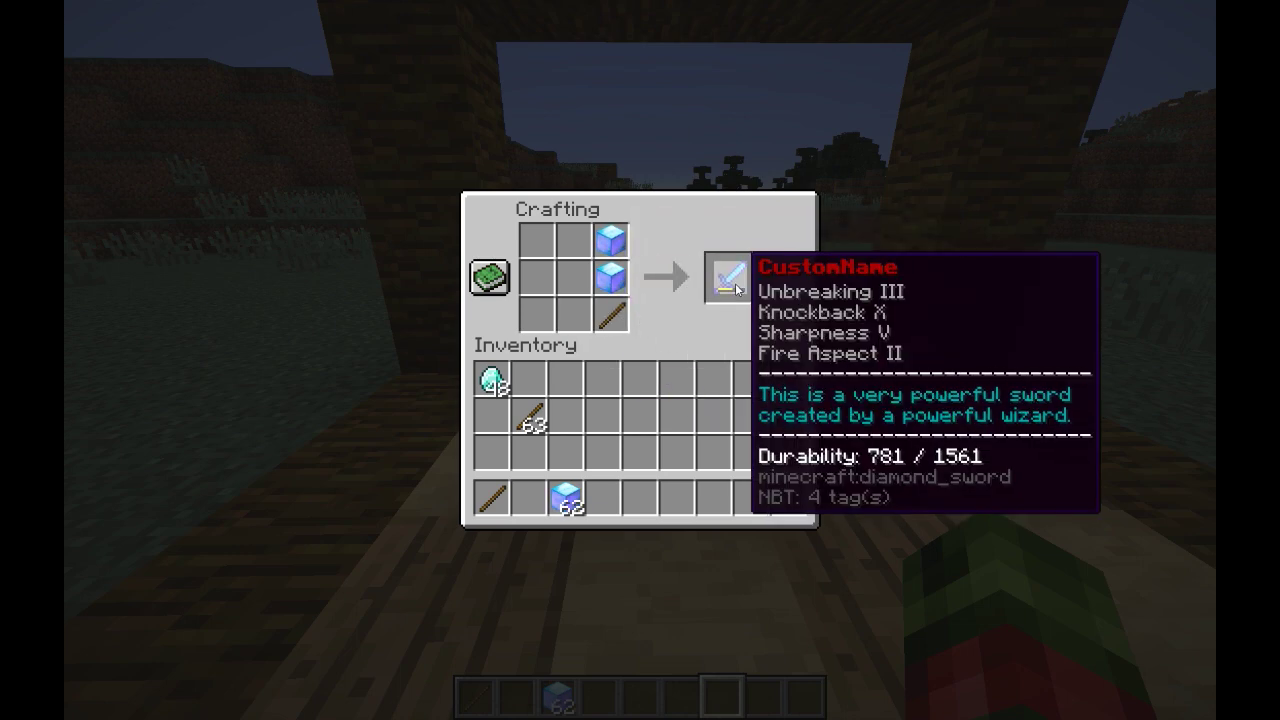
{"action": "left_click", "coordinate": [565, 497]}
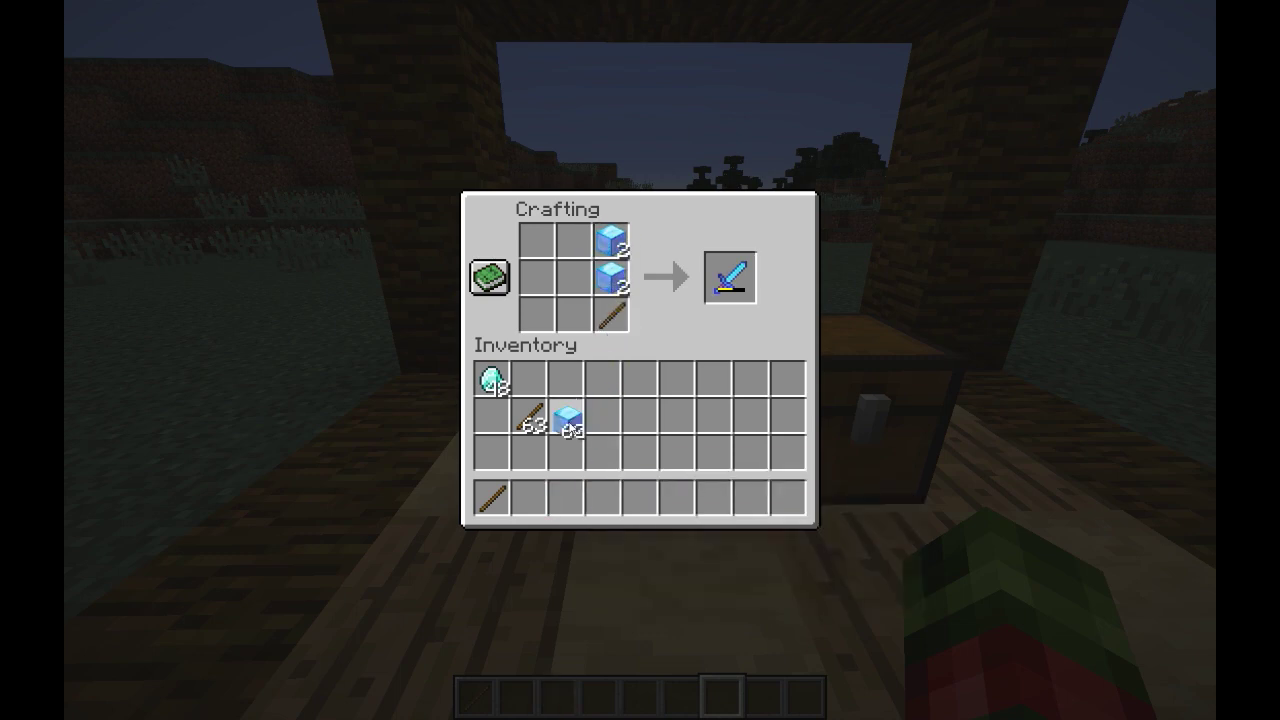
{"action": "left_click", "coordinate": [732, 282], "text": "shift"}
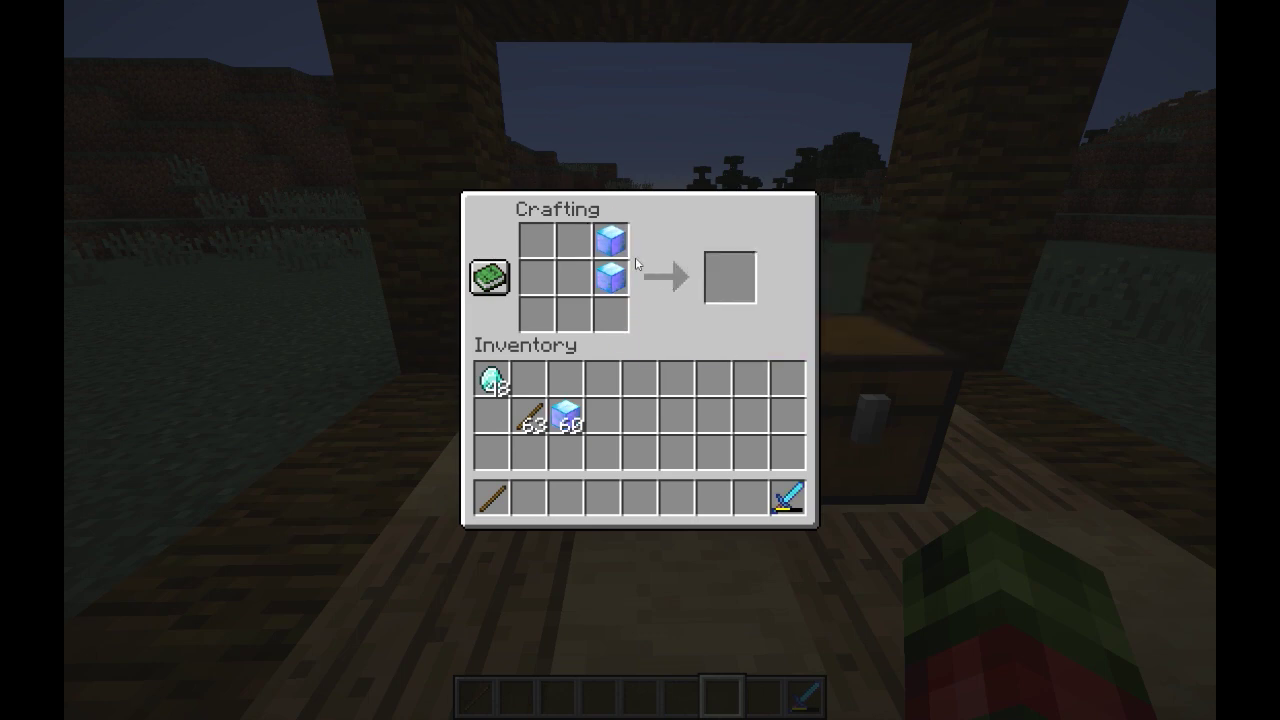
{"action": "left_click", "coordinate": [611, 240]}
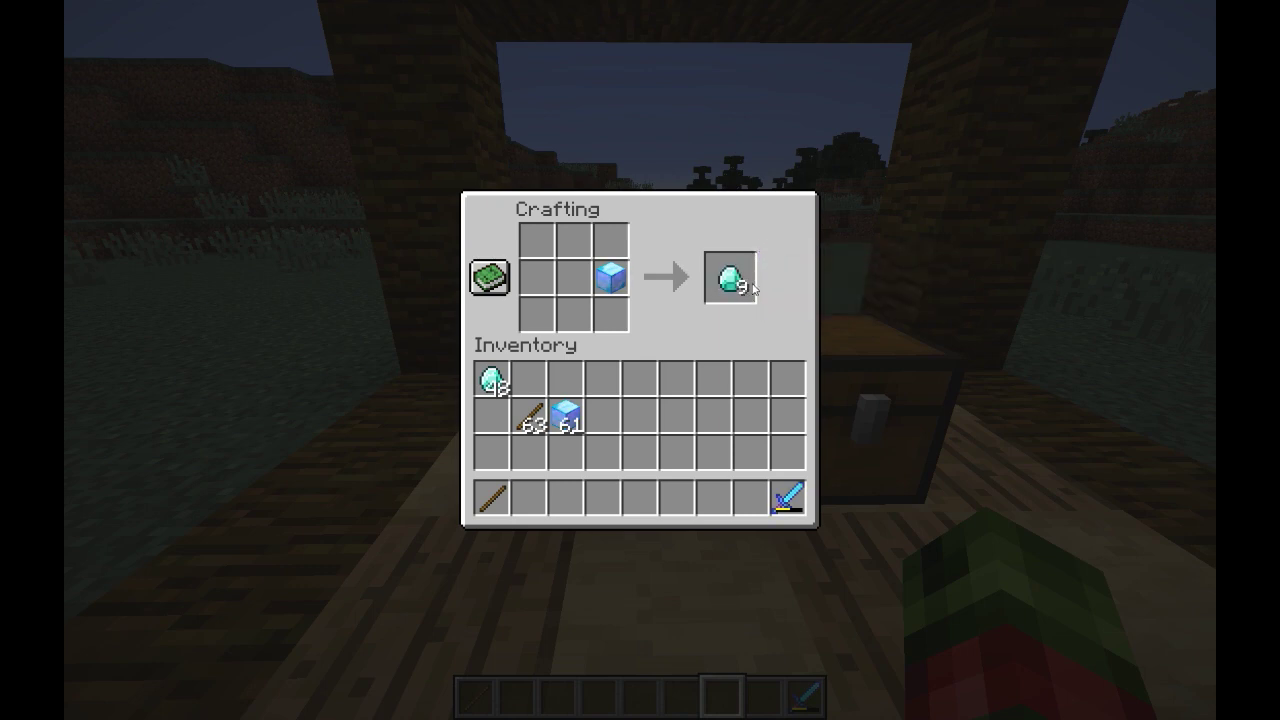
Step: Return the leftover Tutorial block to its inventory stack of 62 and close the crafting table
{"action": "left_click", "coordinate": [573, 278]}
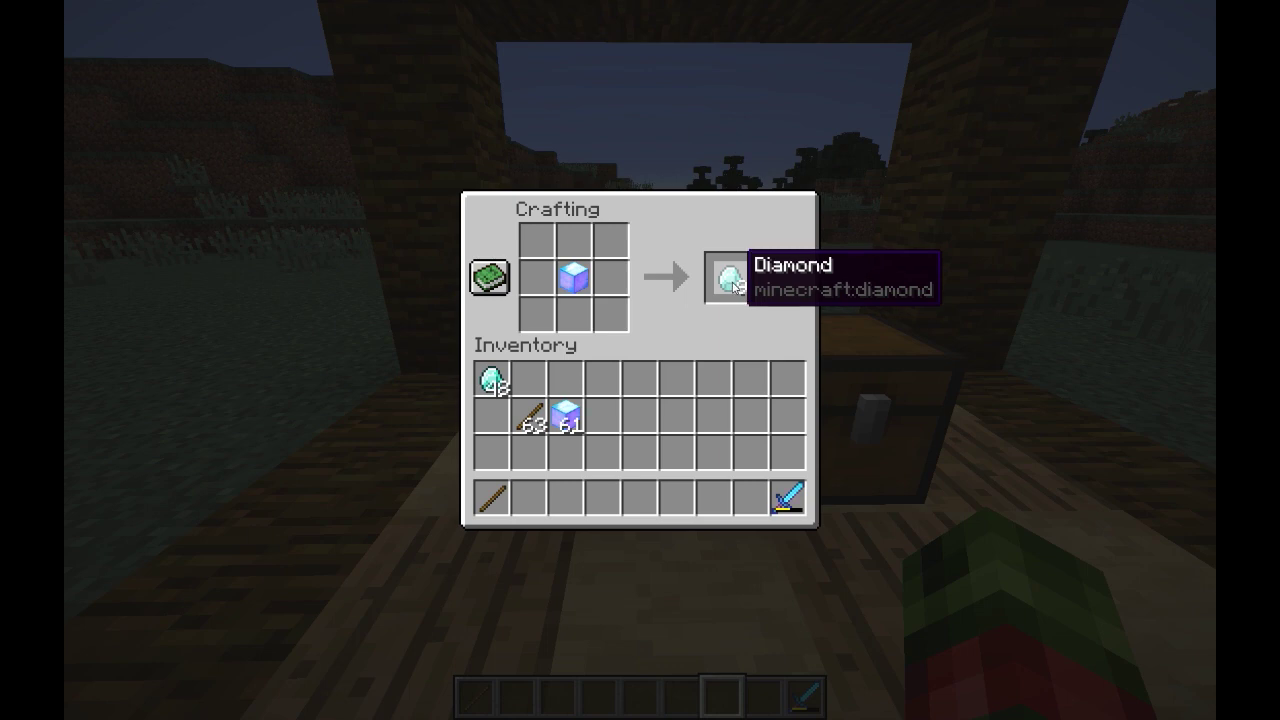
{"action": "left_click", "coordinate": [575, 280]}
{"action": "left_click", "coordinate": [573, 437]}
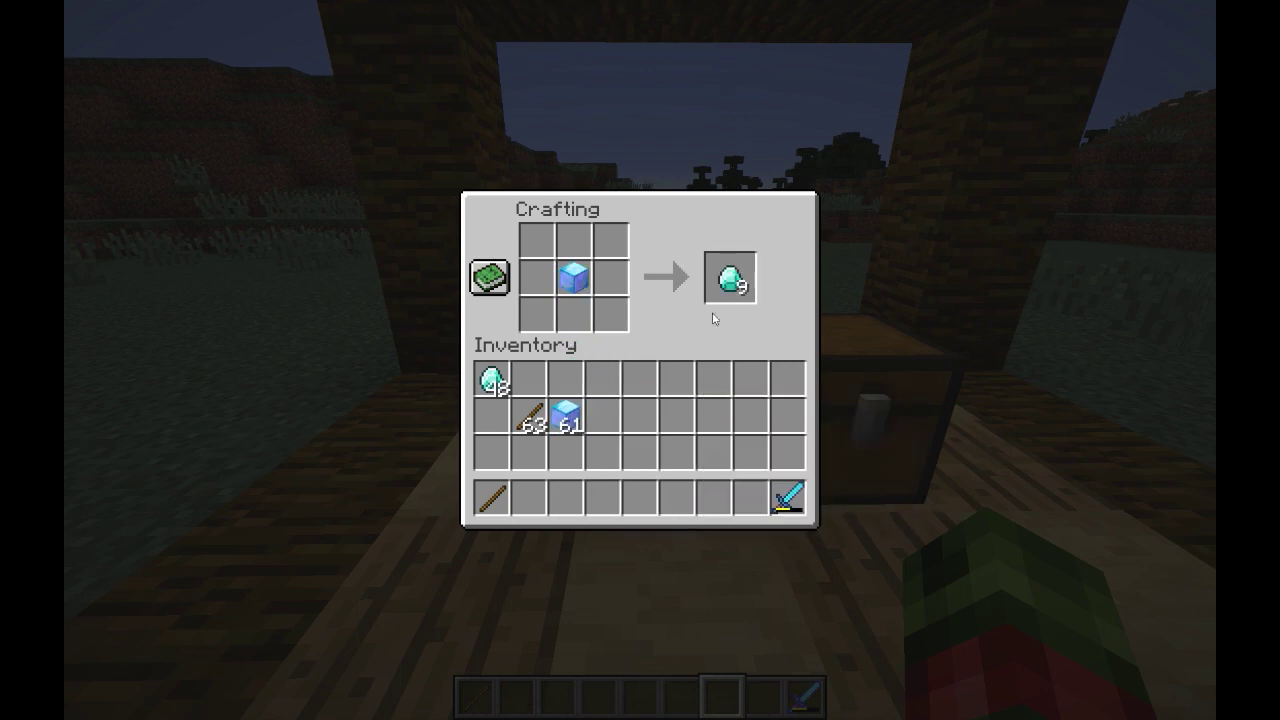
{"action": "left_click", "coordinate": [573, 278]}
{"action": "mouse_move", "coordinate": [784, 511]}
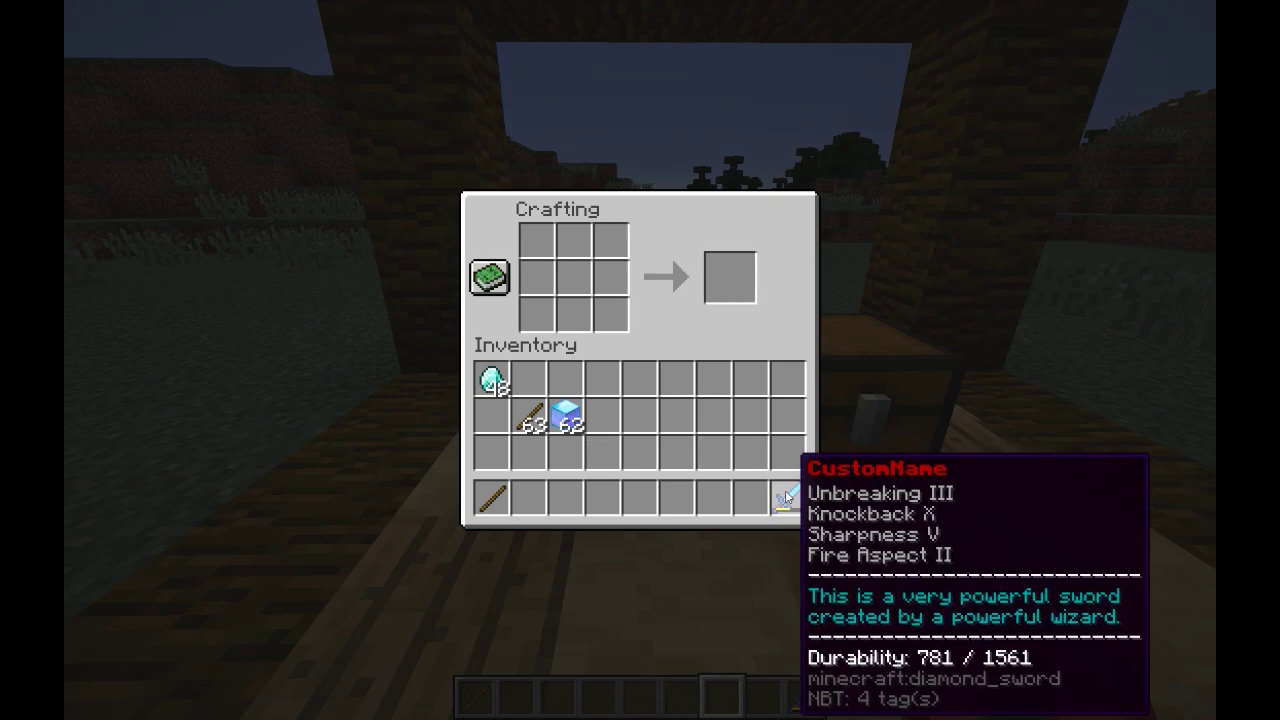
{"action": "key", "text": "Escape"}
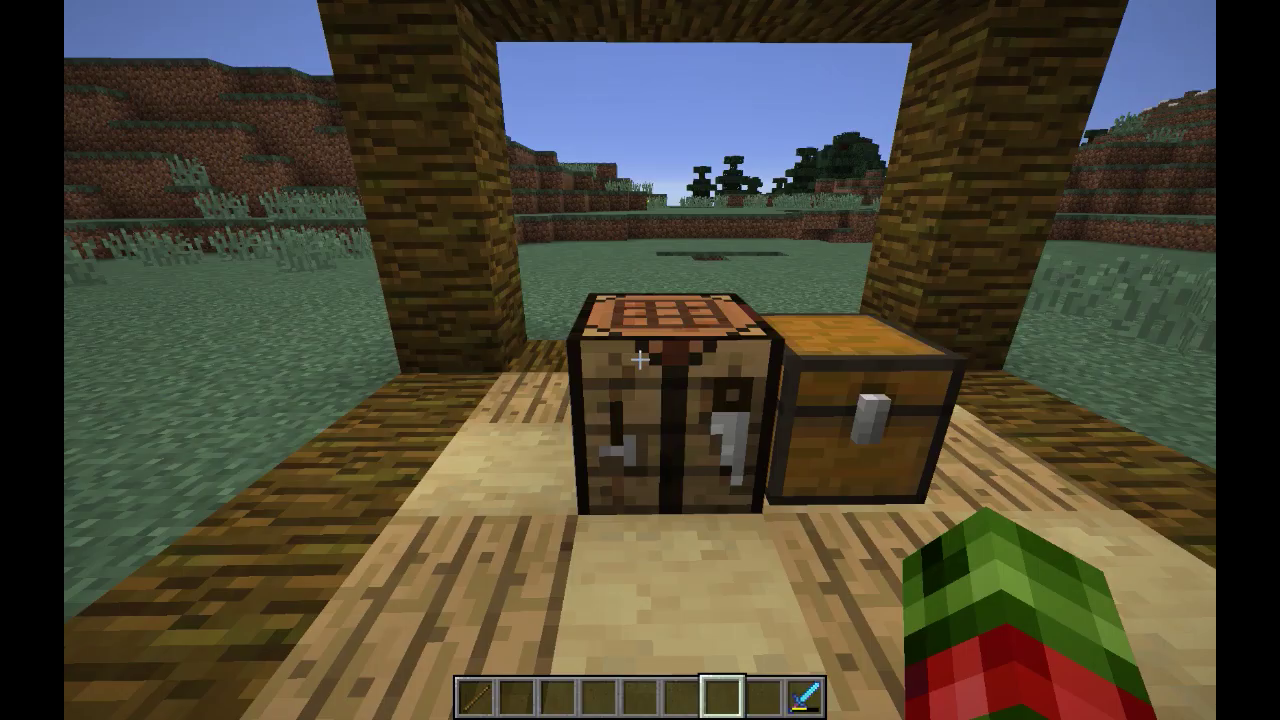
Step: Remove your own operator status with /deop and the autocompleted player name
{"action": "key", "text": "e"}
{"action": "key", "text": "Escape"}
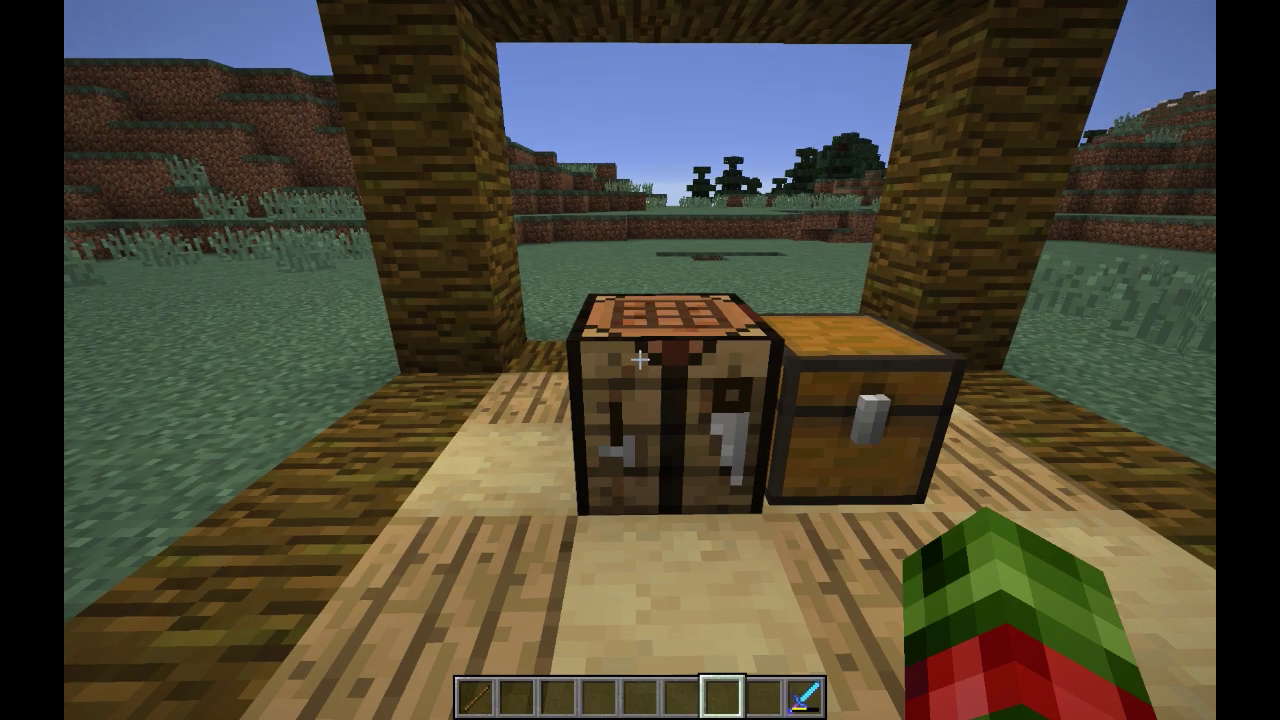
{"action": "key", "text": "e"}
{"action": "left_click", "coordinate": [800, 518]}
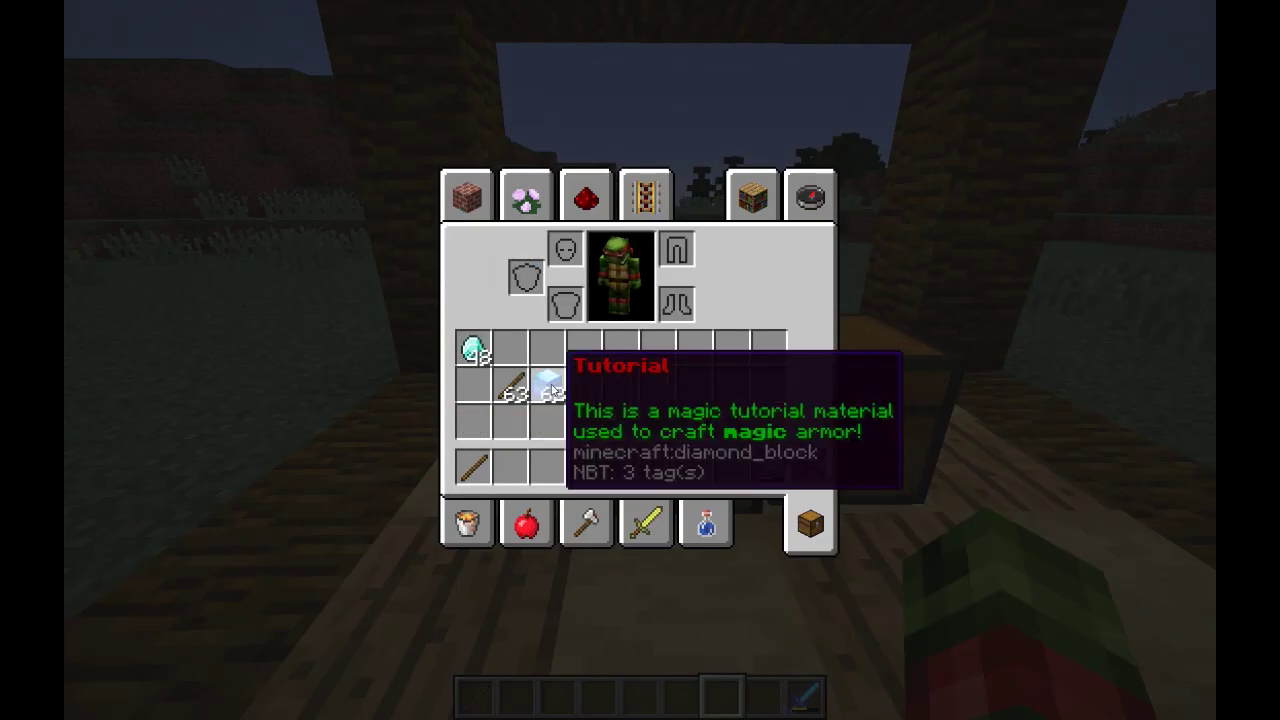
{"action": "key", "text": "Escape"}
{"action": "type", "text": "/deop"}
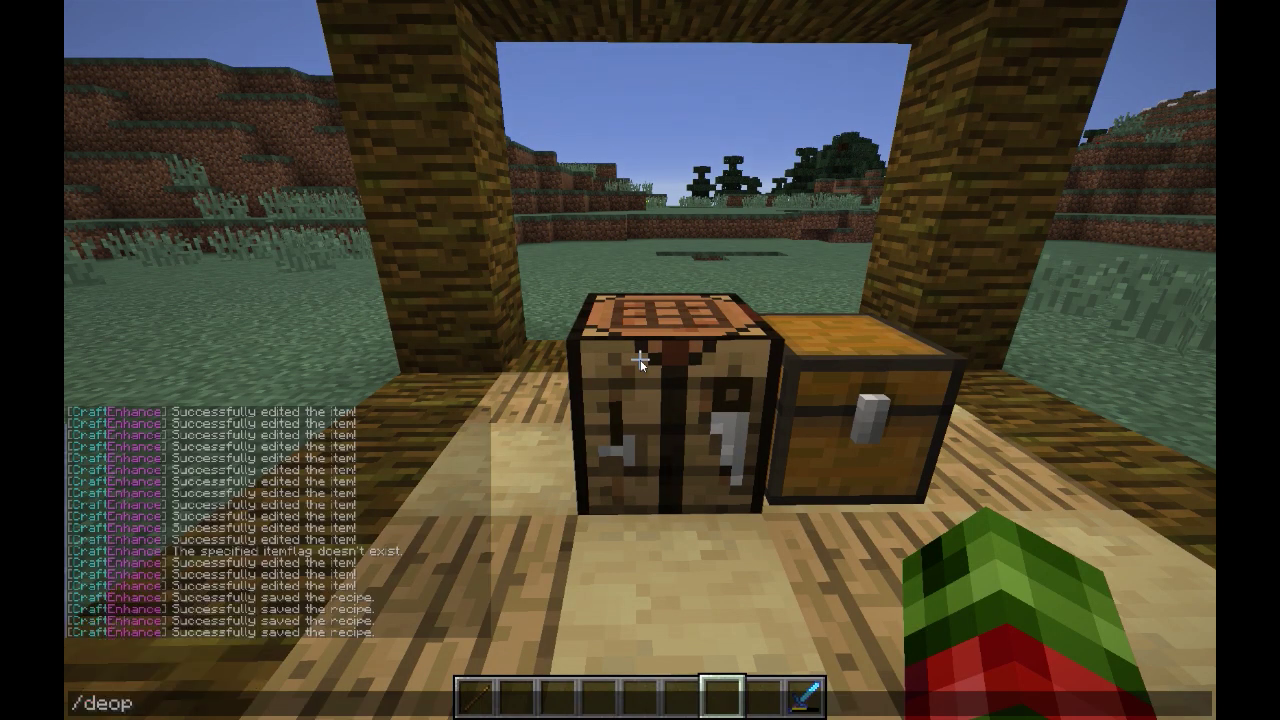
{"action": "key", "text": "Tab"}
{"action": "key", "text": "Return"}
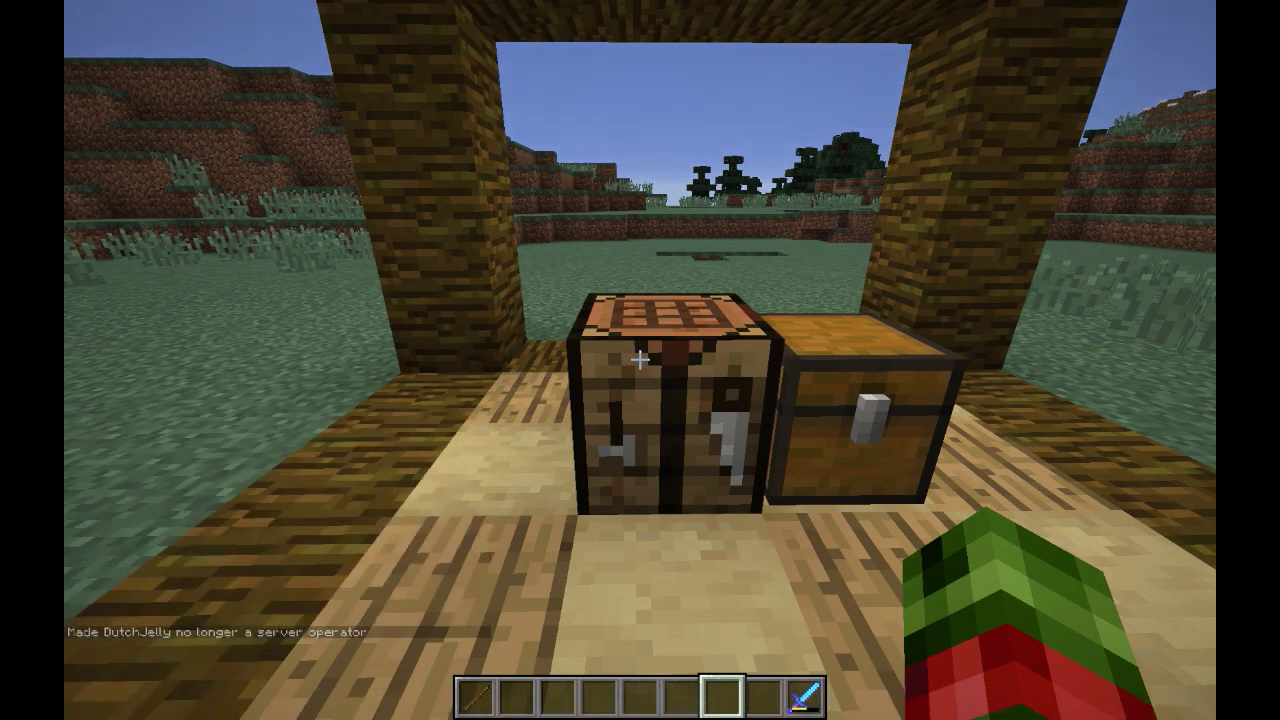
Step: Run /recipes to confirm the permission error, then open the crafting table
{"action": "key", "text": "e"}
{"action": "key", "text": "Escape"}
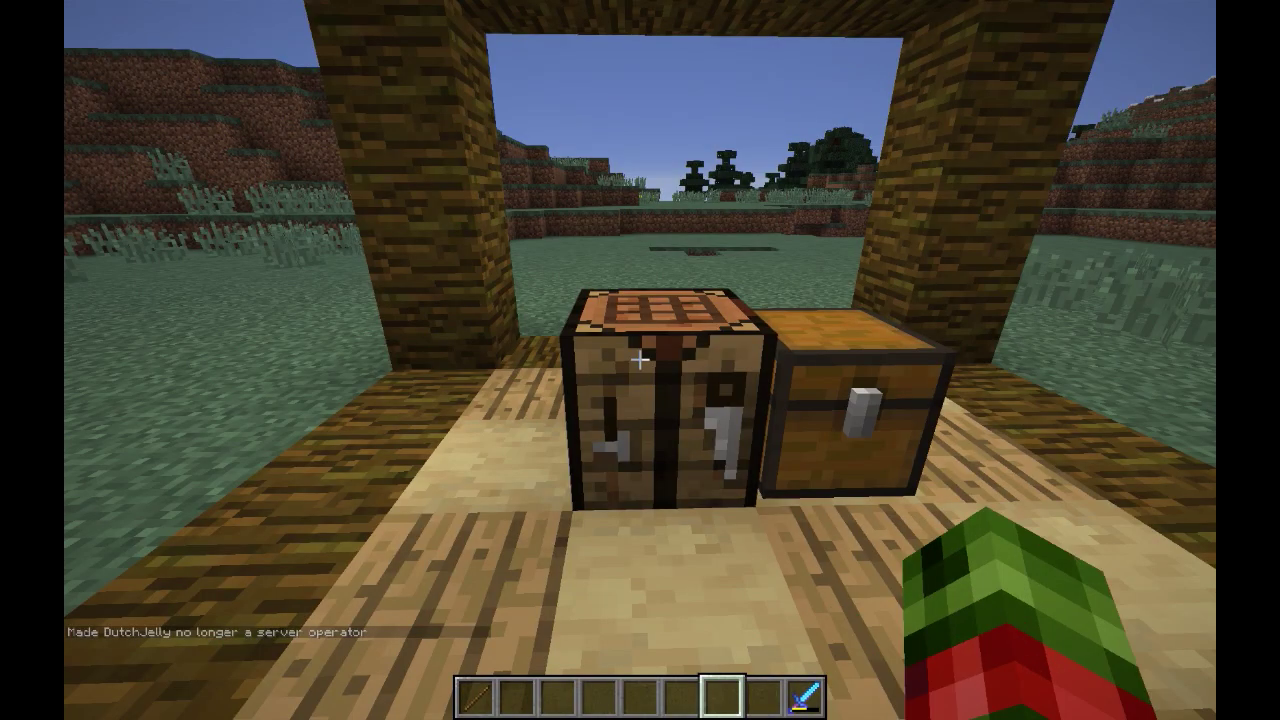
{"action": "key", "text": "slash"}
{"action": "type", "text": "recipes"}
{"action": "key", "text": "Return"}
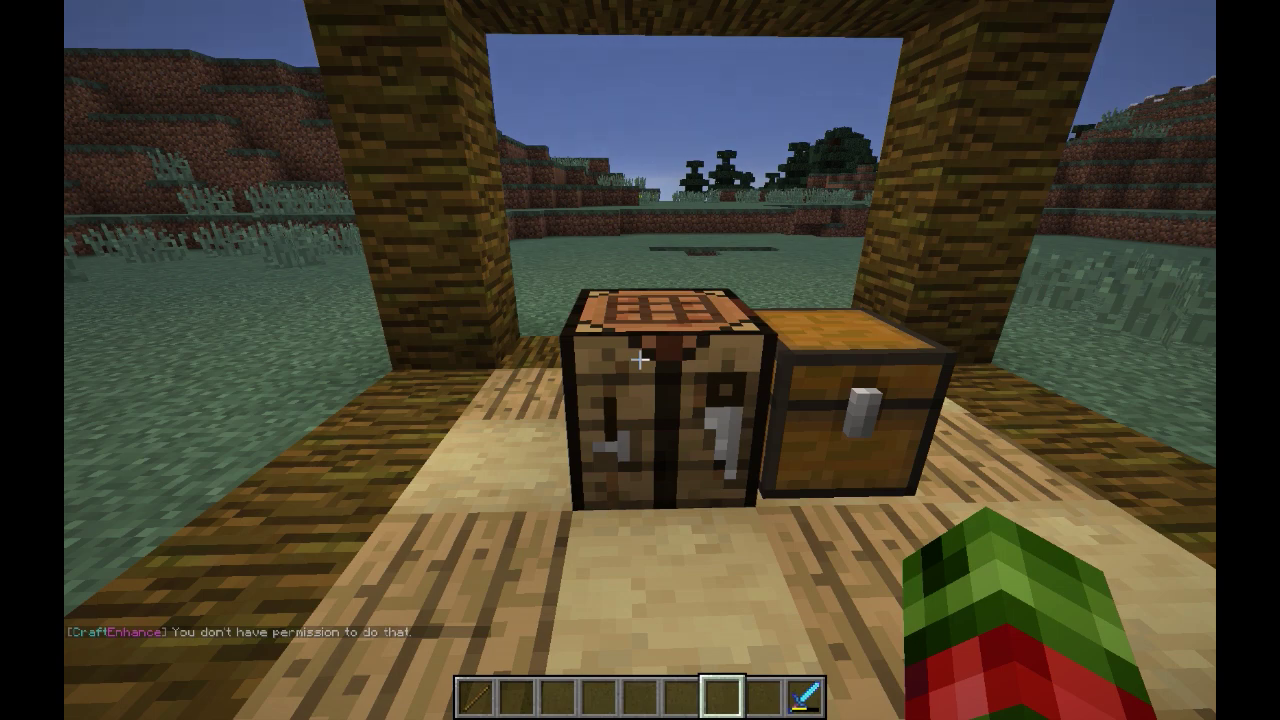
{"action": "right_click", "coordinate": [640, 360]}
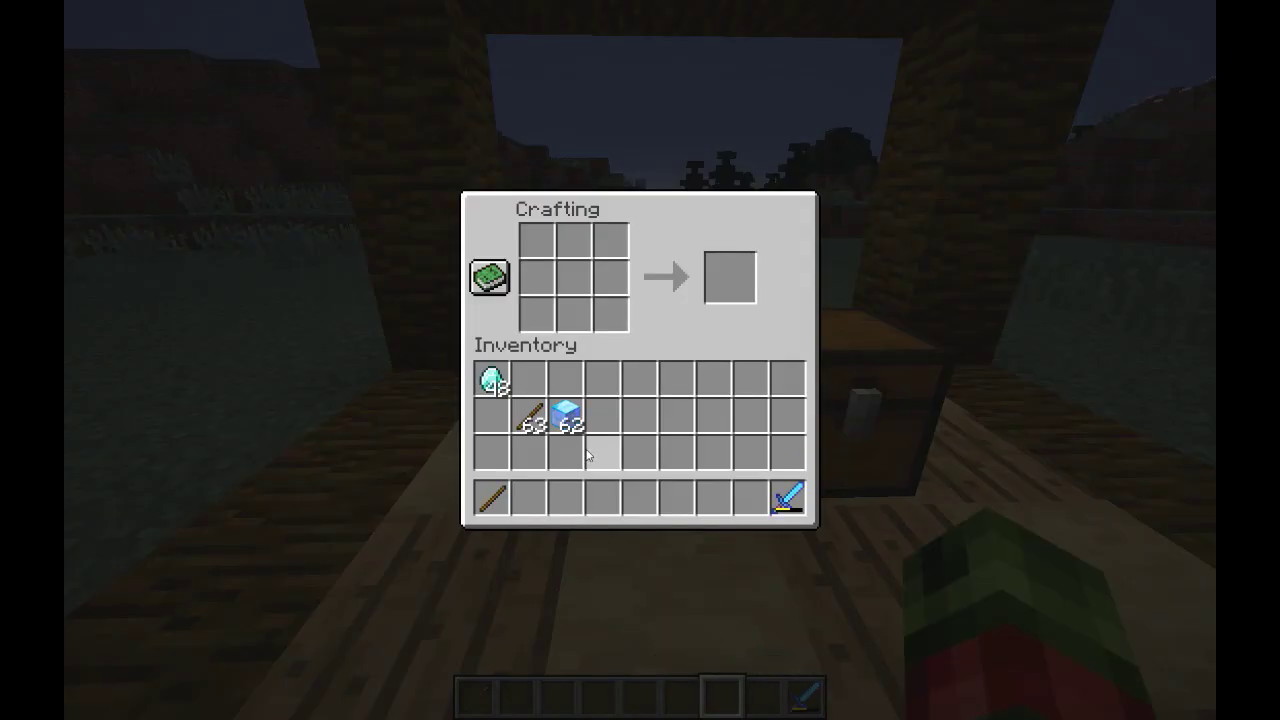
Step: Take an enchanted book from the creative Combat category into the hotbar
{"action": "mouse_move", "coordinate": [785, 500]}
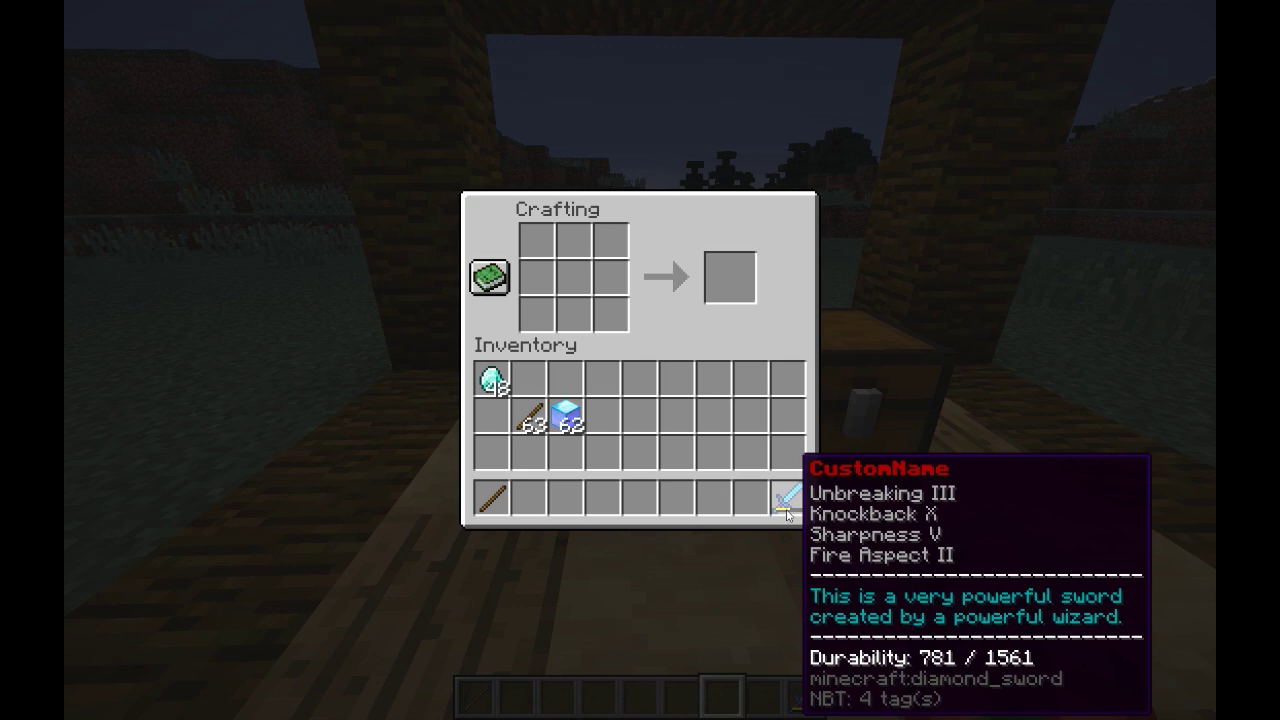
{"action": "mouse_move", "coordinate": [575, 425]}
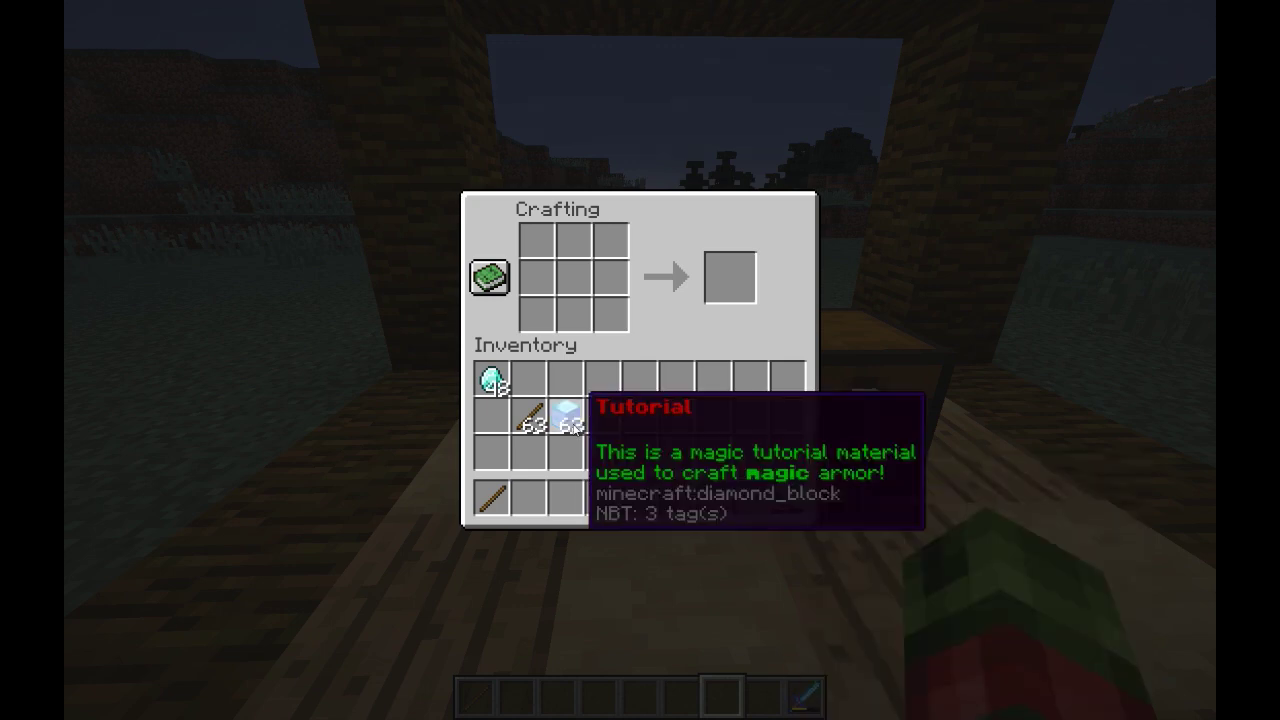
{"action": "key", "text": "e"}
{"action": "key", "text": "e"}
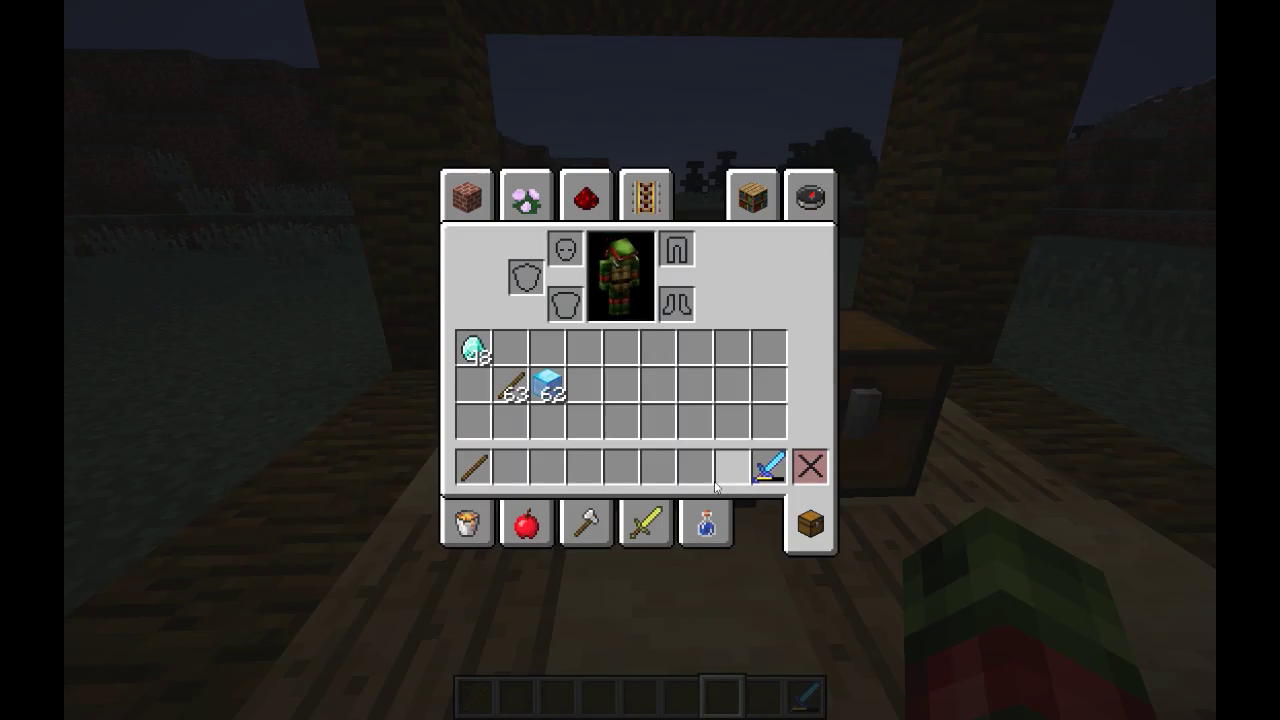
{"action": "left_click", "coordinate": [655, 510]}
{"action": "left_click", "coordinate": [592, 422]}
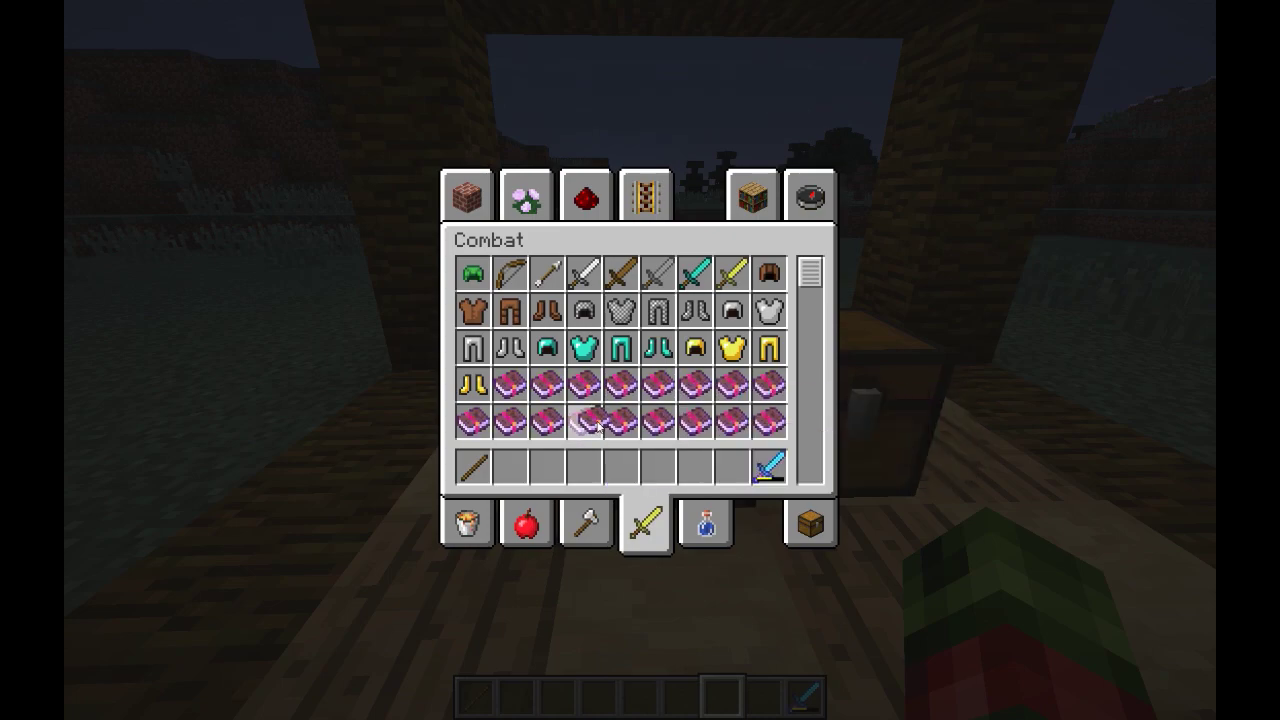
{"action": "left_click", "coordinate": [509, 467]}
{"action": "key", "text": "e"}
Step: Craft 2 Tutorial blocks from the enchanted book surrounded by eight diamonds
{"action": "right_click", "coordinate": [640, 360]}
{"action": "left_click", "coordinate": [528, 497]}
{"action": "left_click", "coordinate": [560, 313]}
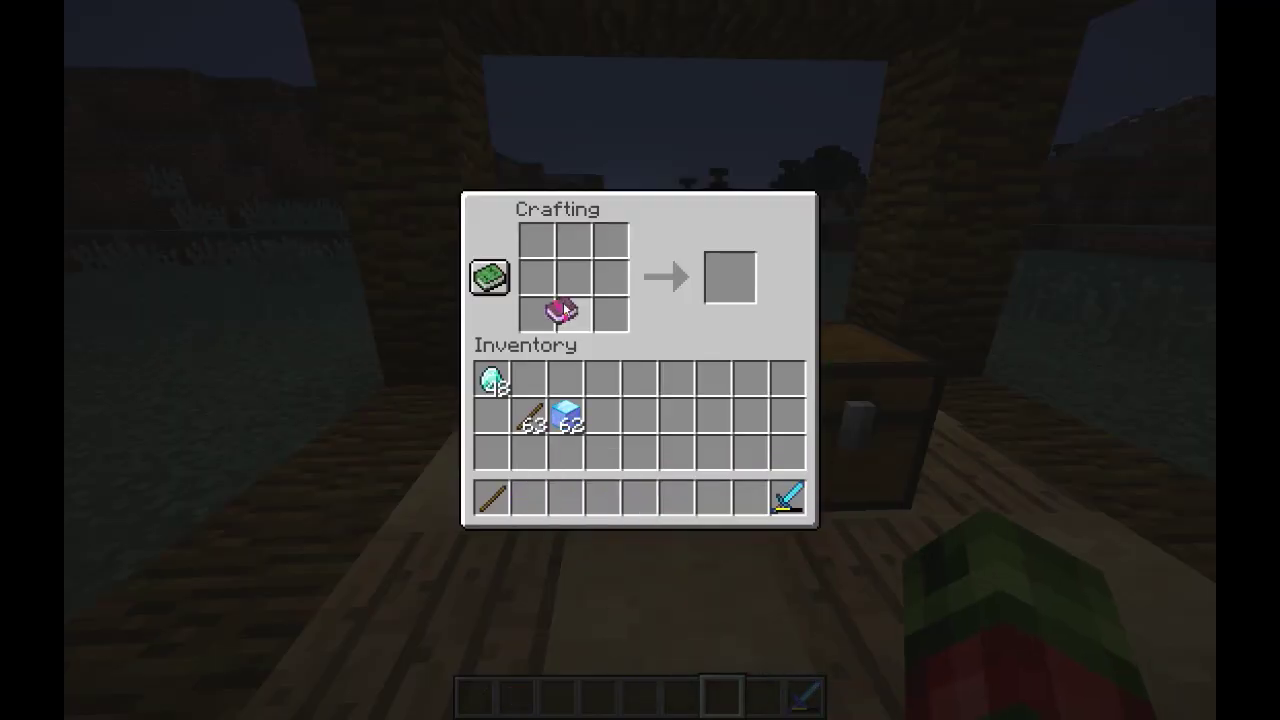
{"action": "right_click", "coordinate": [537, 241]}
{"action": "right_click", "coordinate": [537, 278]}
{"action": "right_click", "coordinate": [537, 314]}
{"action": "right_click", "coordinate": [573, 314]}
{"action": "right_click", "coordinate": [610, 314]}
{"action": "right_click", "coordinate": [610, 278]}
{"action": "right_click", "coordinate": [610, 241]}
{"action": "right_click", "coordinate": [573, 241]}
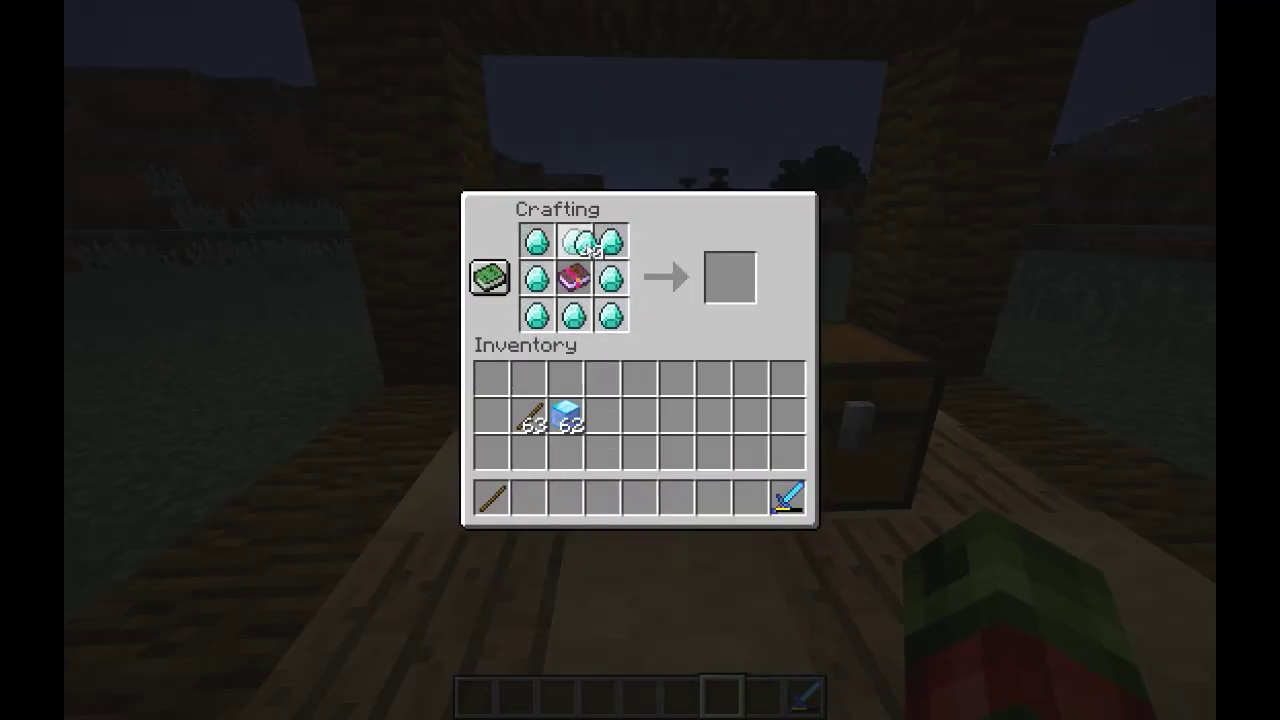
{"action": "left_click", "coordinate": [721, 284]}
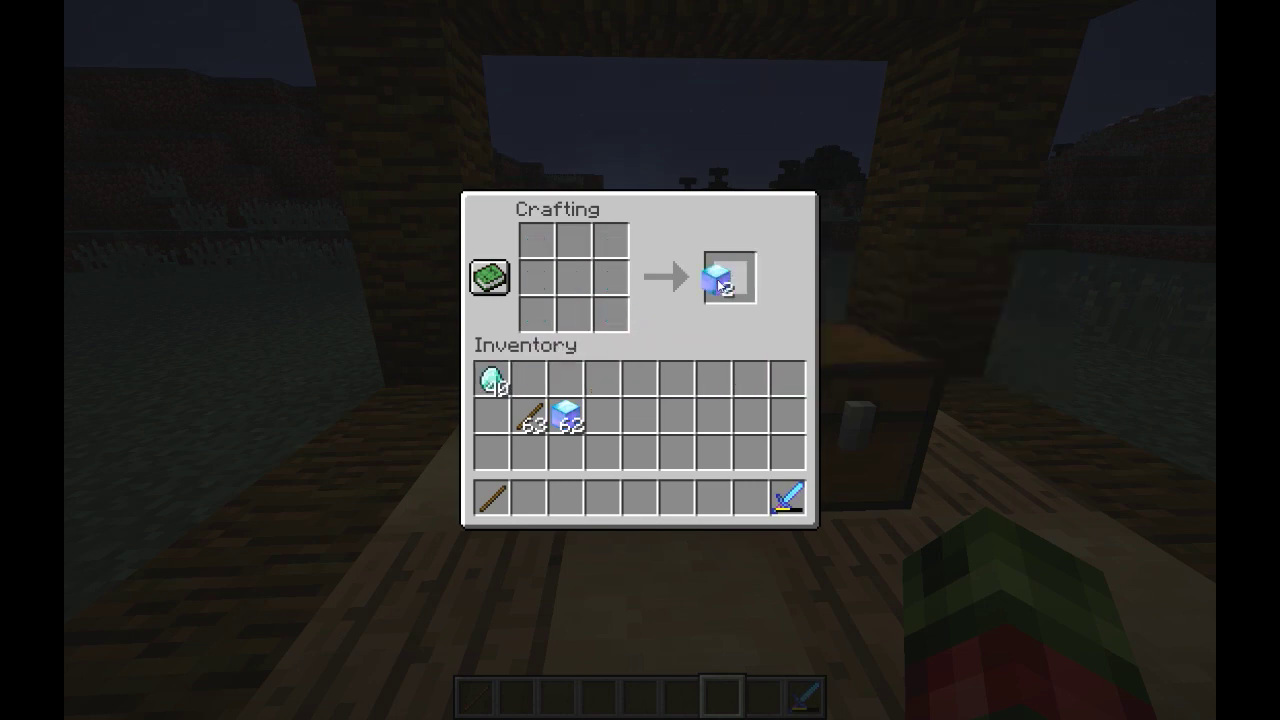
Step: Test the sword pattern with Tutorial blocks over a stick, then return the blocks to the 64 stack
{"action": "left_click", "coordinate": [576, 242]}
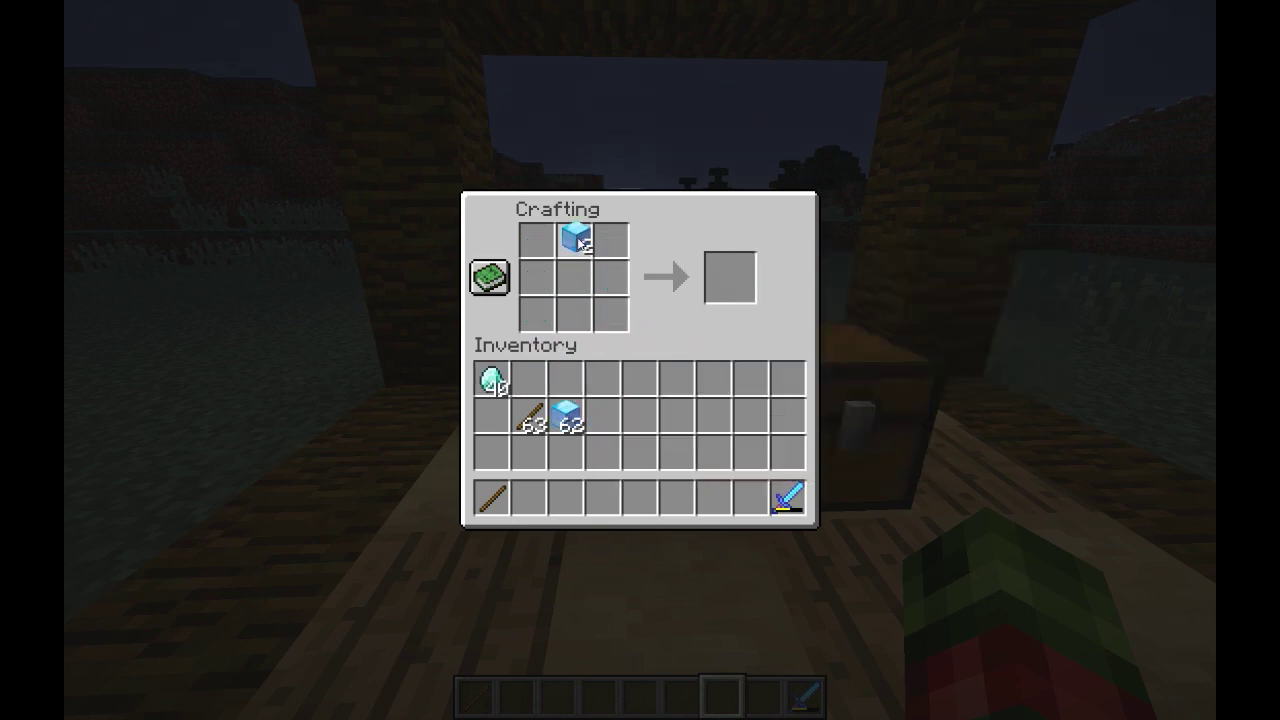
{"action": "left_click", "coordinate": [528, 415]}
{"action": "right_click", "coordinate": [573, 314]}
{"action": "left_click", "coordinate": [528, 378]}
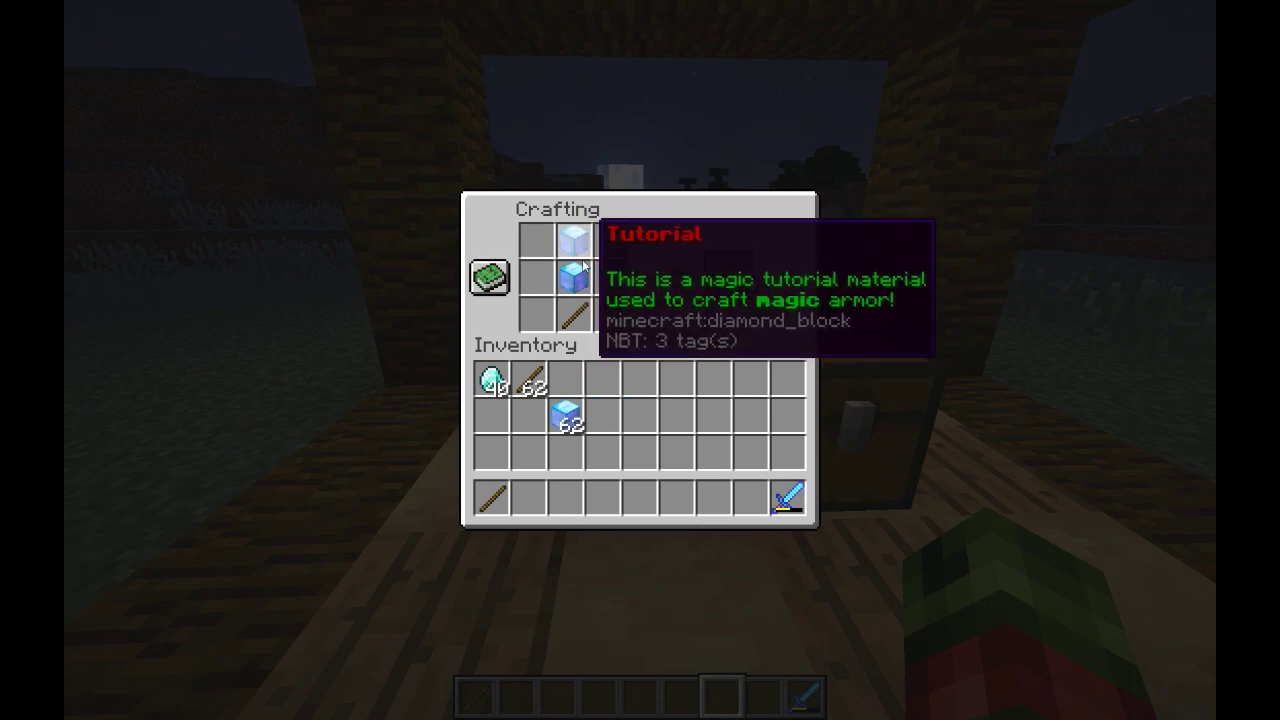
{"action": "left_click", "coordinate": [574, 240], "text": "shift"}
{"action": "left_click", "coordinate": [574, 277], "text": "shift"}
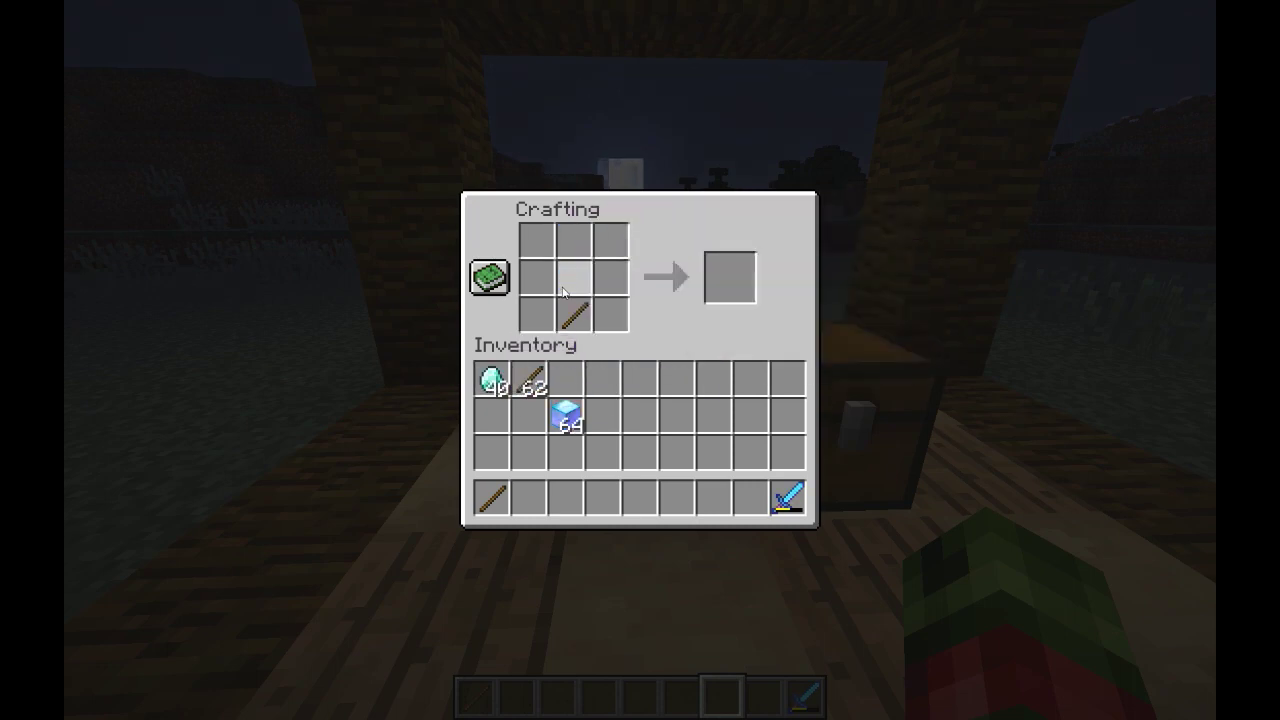
Step: Try the pattern with plain diamonds, clear the grid, and reopen the crafting table
{"action": "left_click", "coordinate": [491, 378]}
{"action": "left_click", "coordinate": [505, 382]}
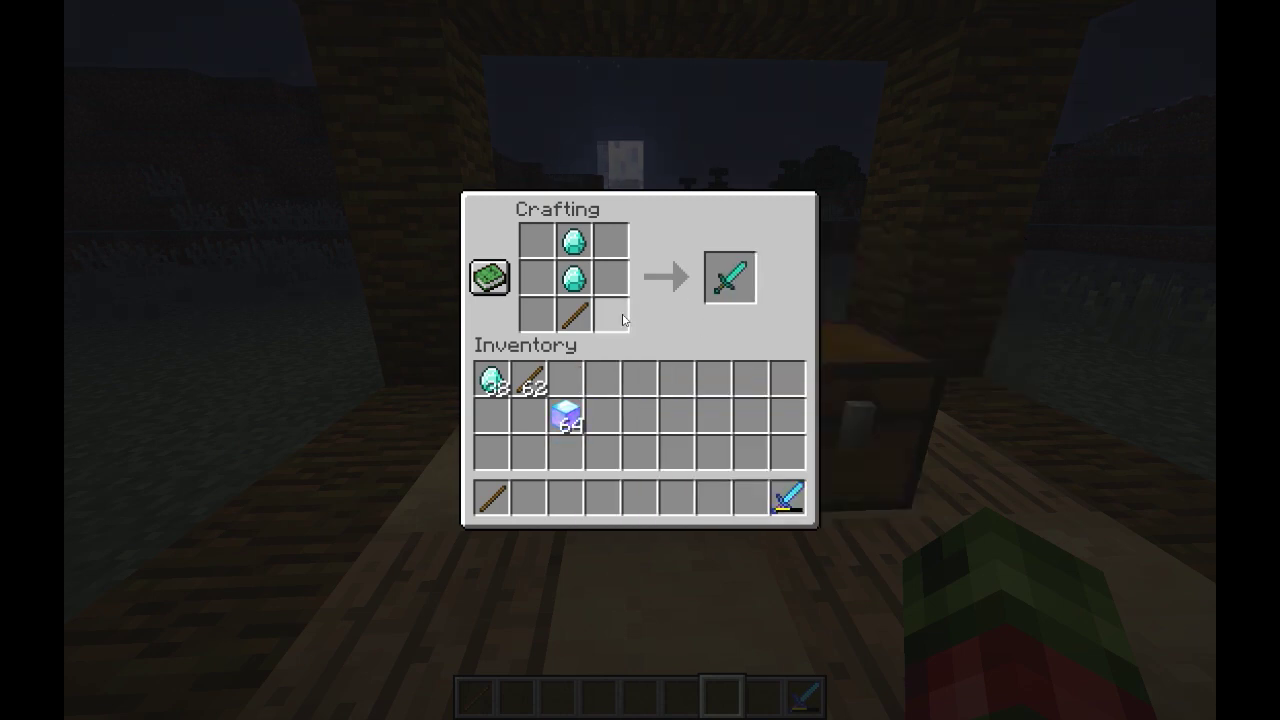
{"action": "left_click", "coordinate": [567, 256], "text": "shift"}
{"action": "key", "text": "Escape"}
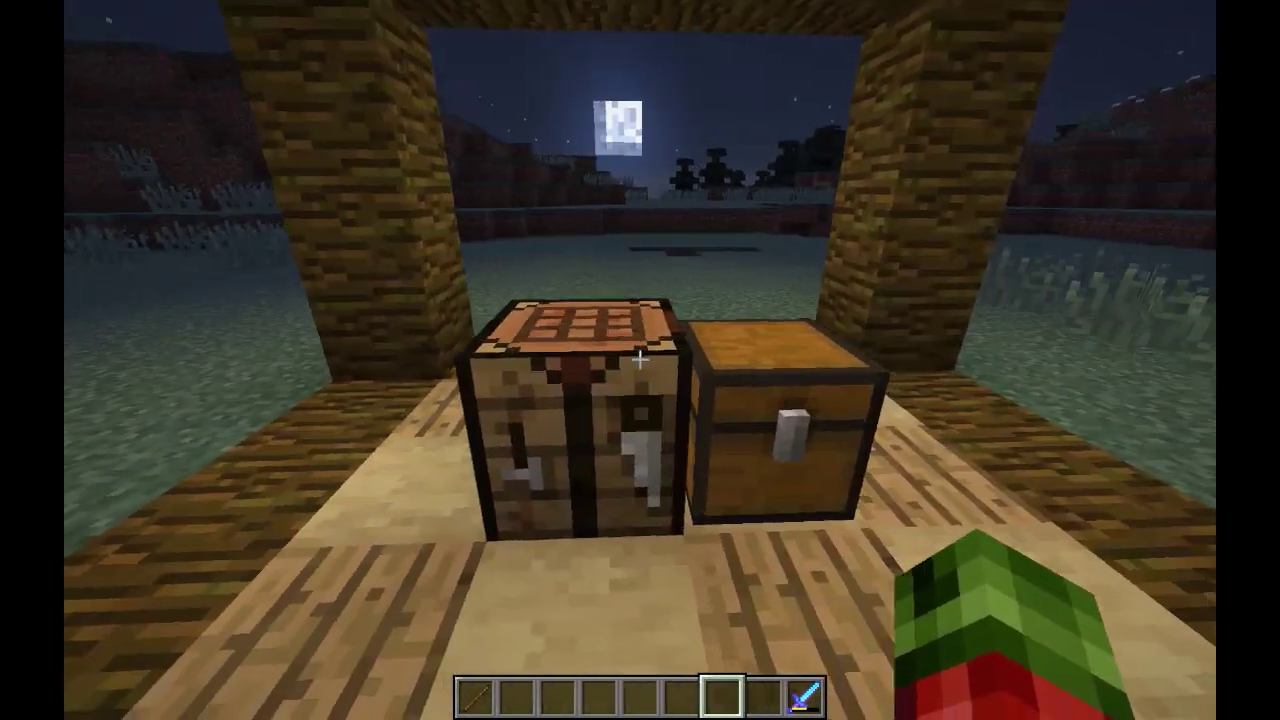
{"action": "right_click", "coordinate": [640, 360]}
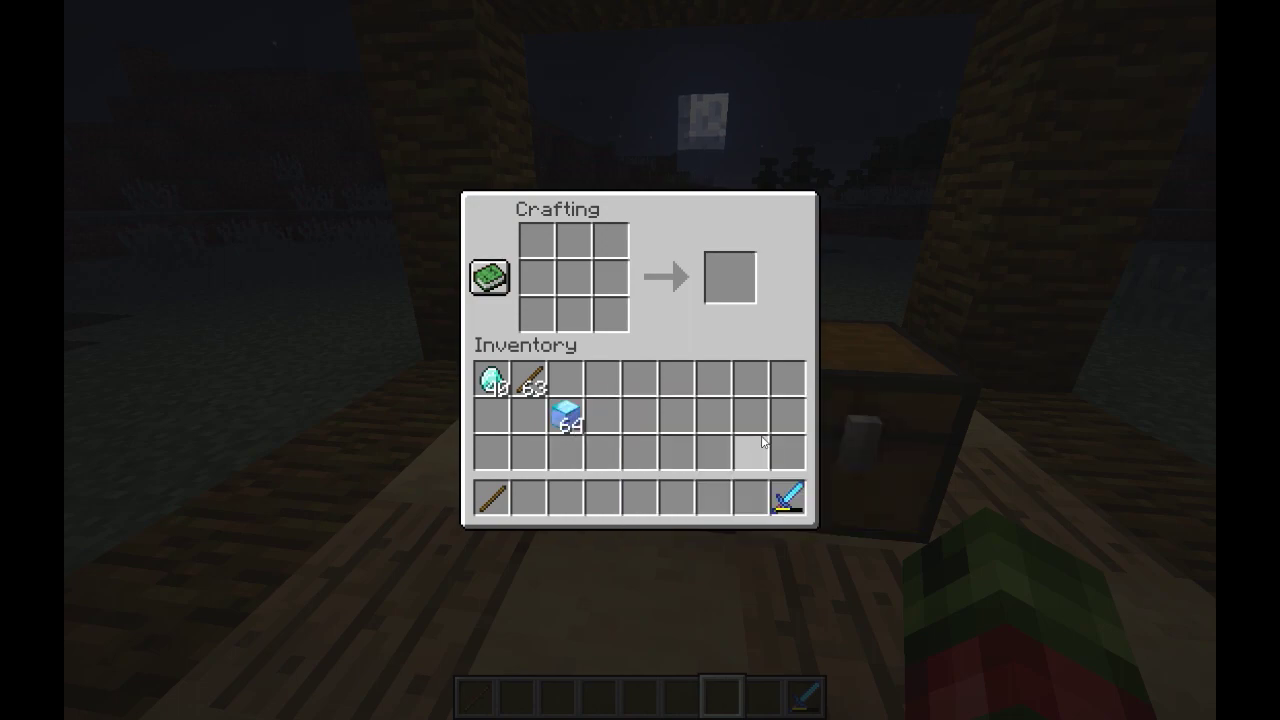